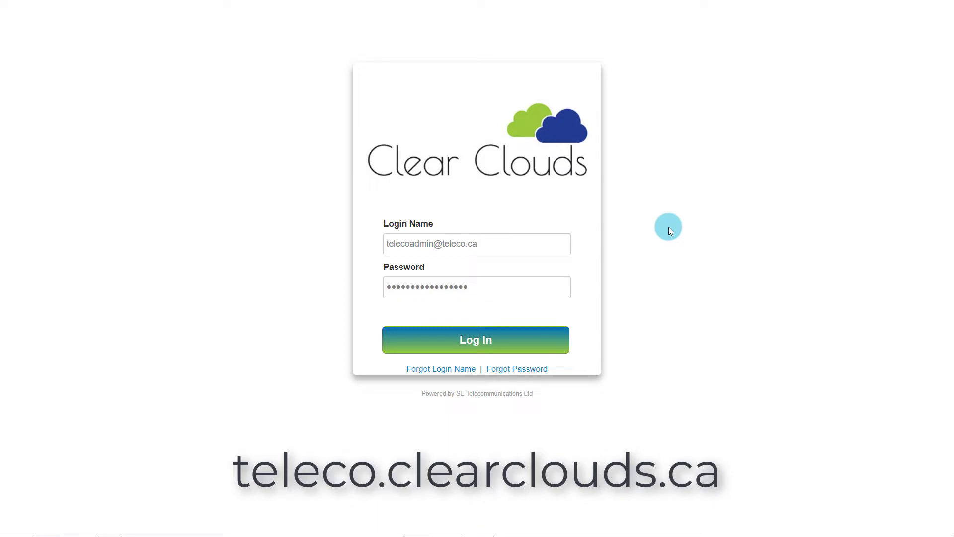
# - Log in to the portal with the prefilled credentials and decline saving the password
pyautogui.click(495, 243)
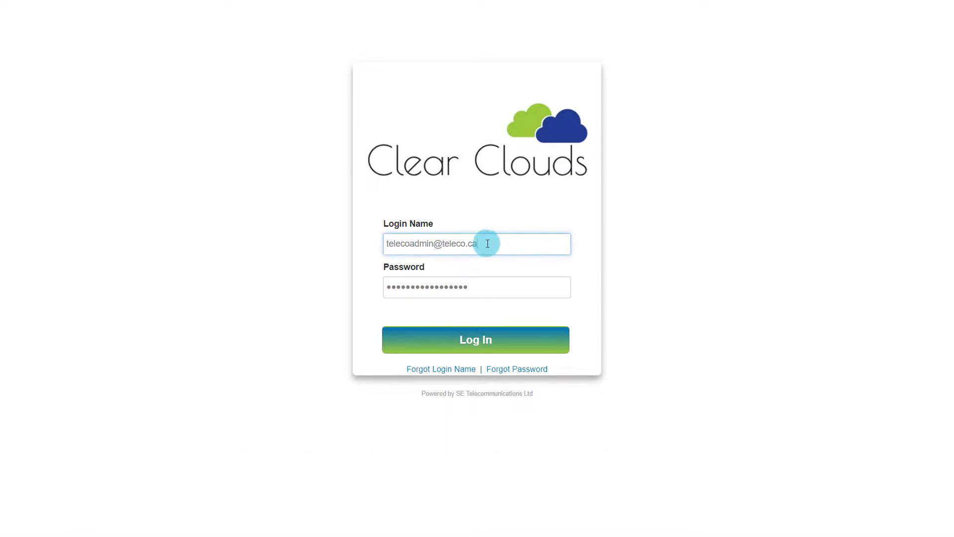
pyautogui.click(492, 336)
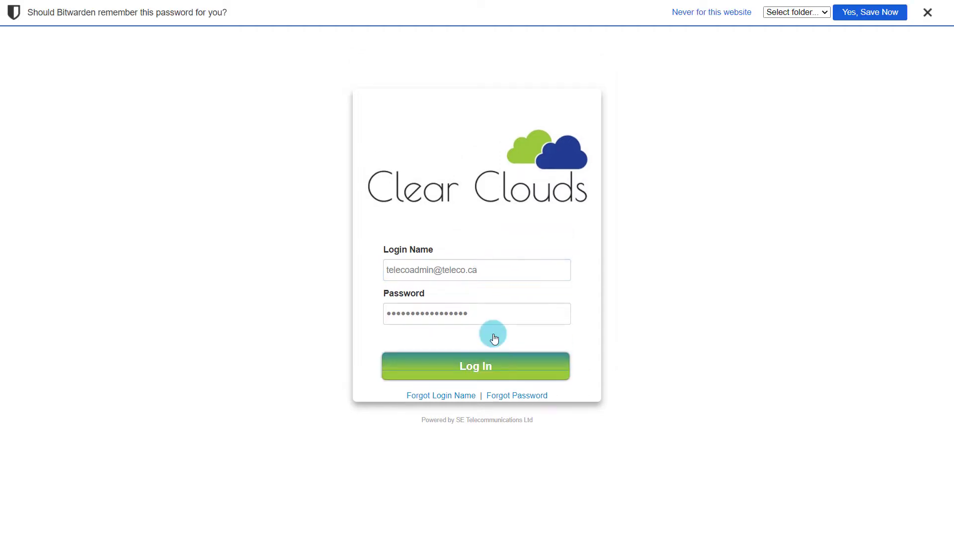
pyautogui.click(928, 12)
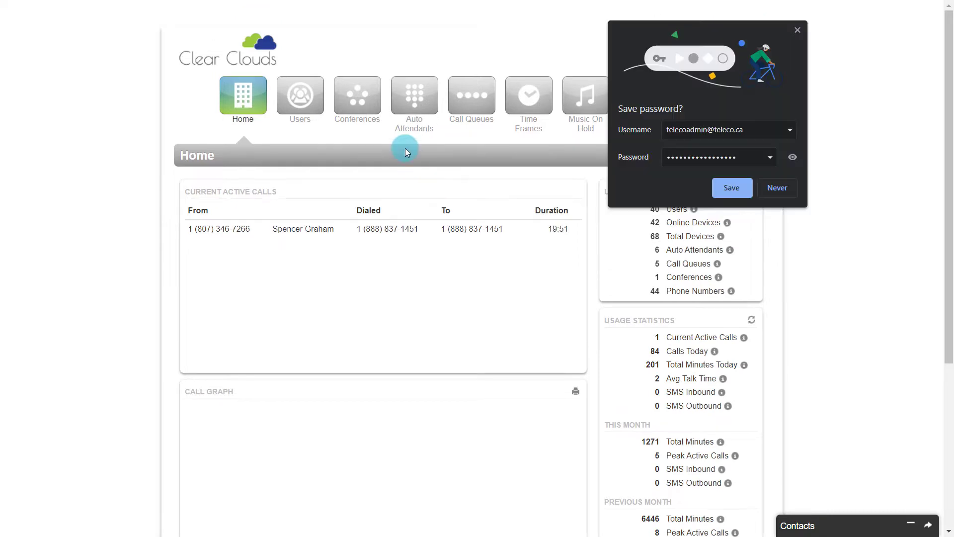
pyautogui.click(769, 189)
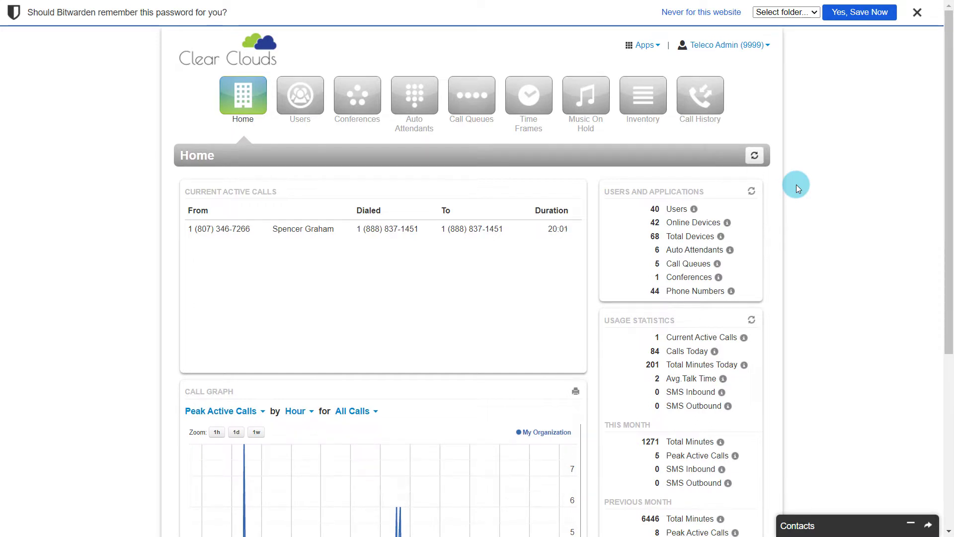
# - Check phone number destinations in the inventory and view the answering rules of the Demo Route Main user
pyautogui.click(649, 109)
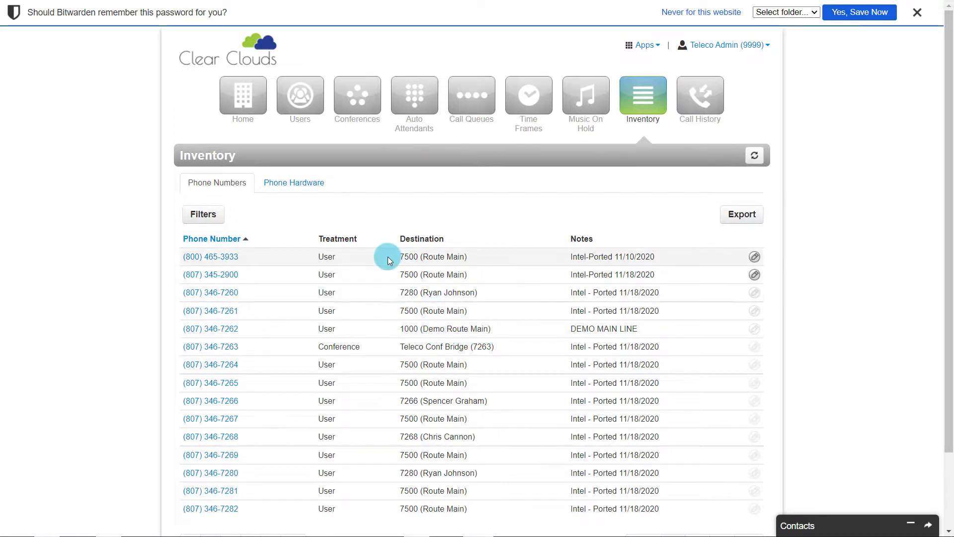
pyautogui.click(311, 109)
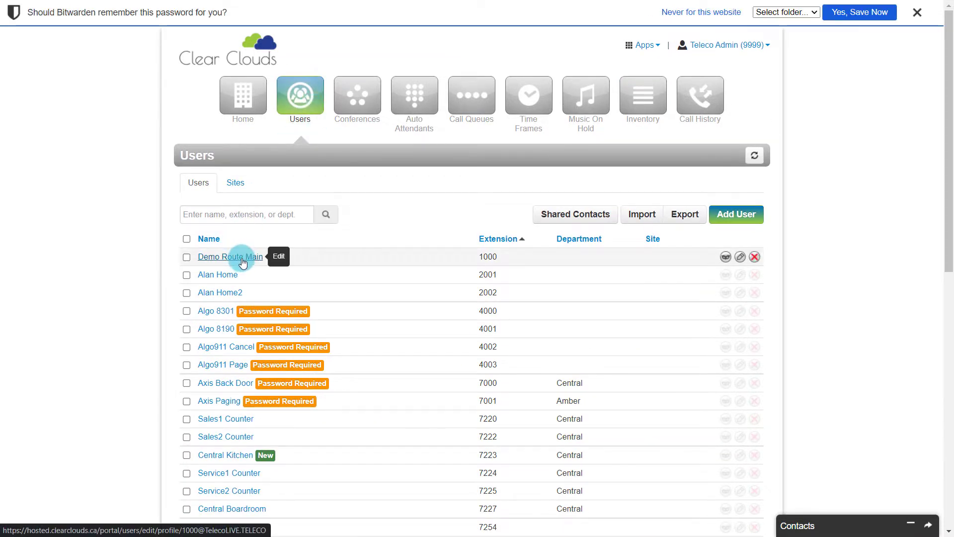
pyautogui.click(243, 262)
pyautogui.click(243, 263)
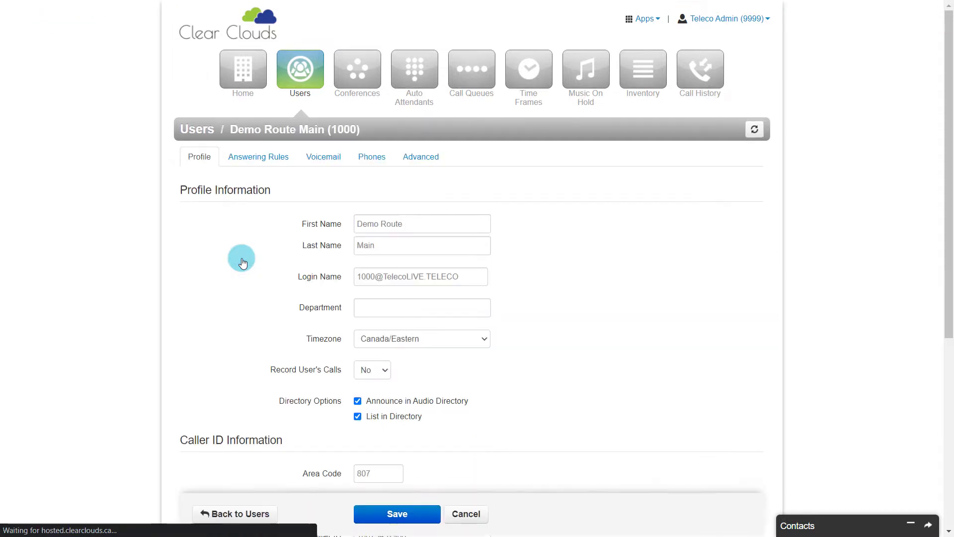
pyautogui.click(261, 184)
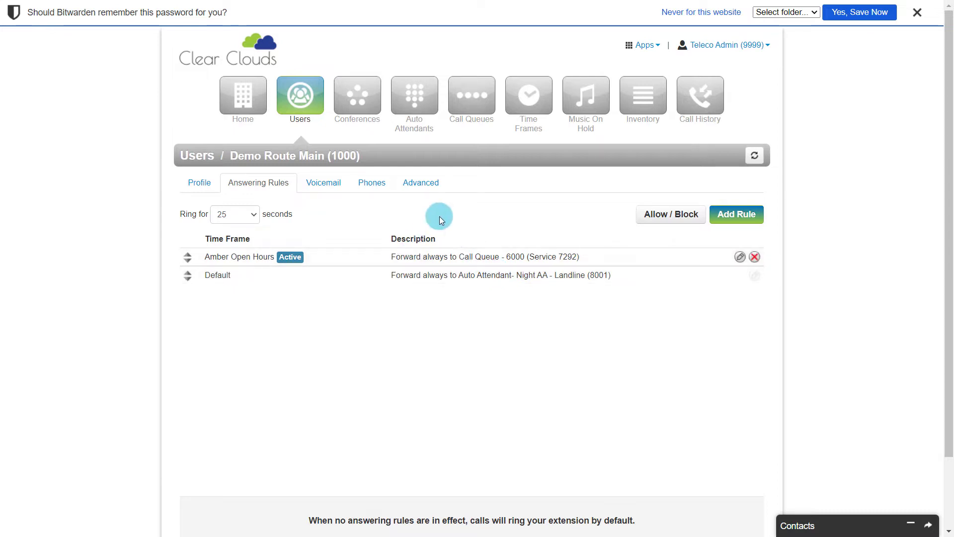
# - Download the After Hours Greeting of the Demo Night AA auto attendant and open that menu prompt's audio management
pyautogui.click(411, 98)
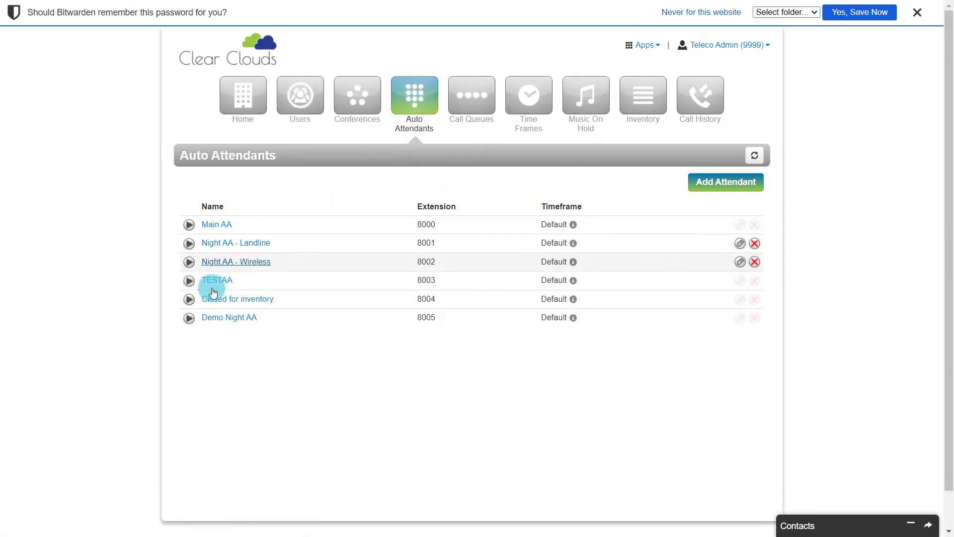
pyautogui.click(240, 320)
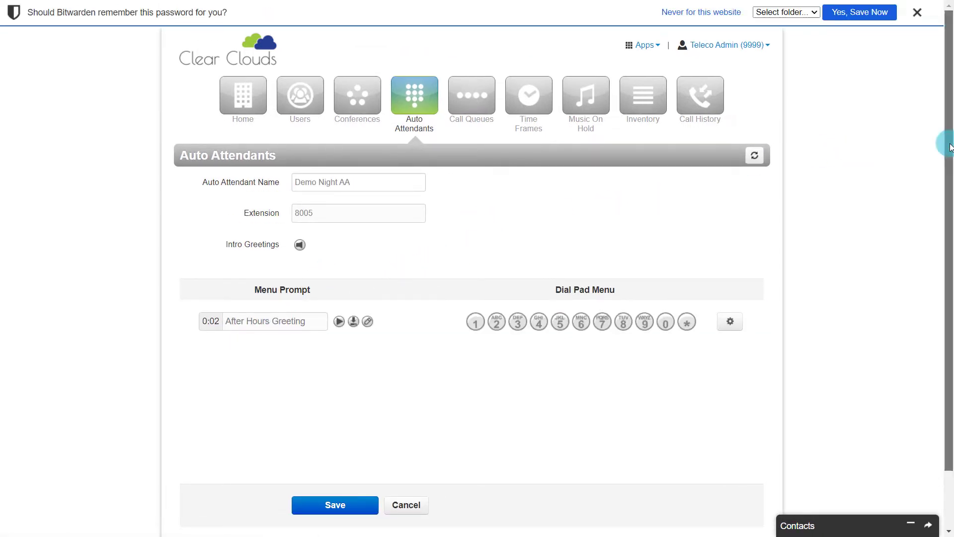
pyautogui.moveTo(950, 147); pyautogui.dragTo(944, 170)
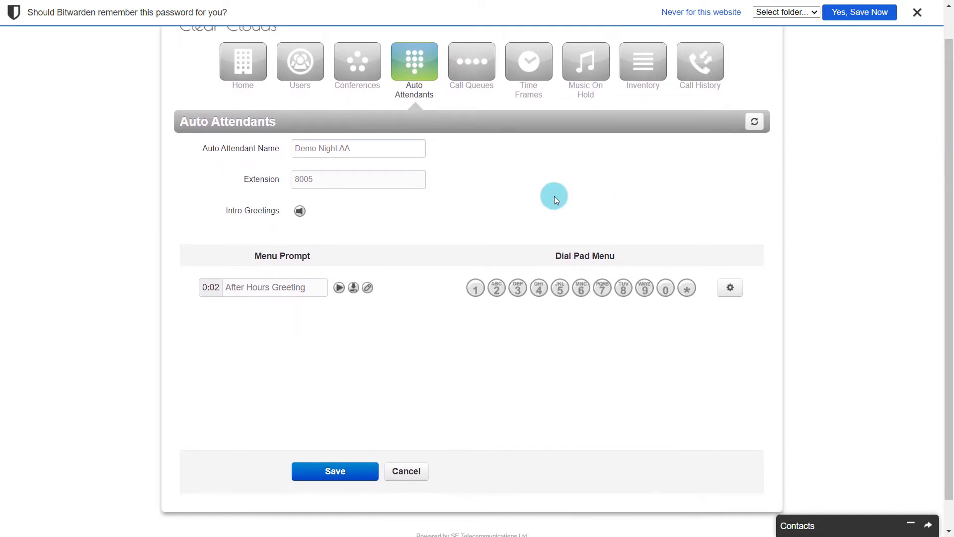
pyautogui.click(354, 288)
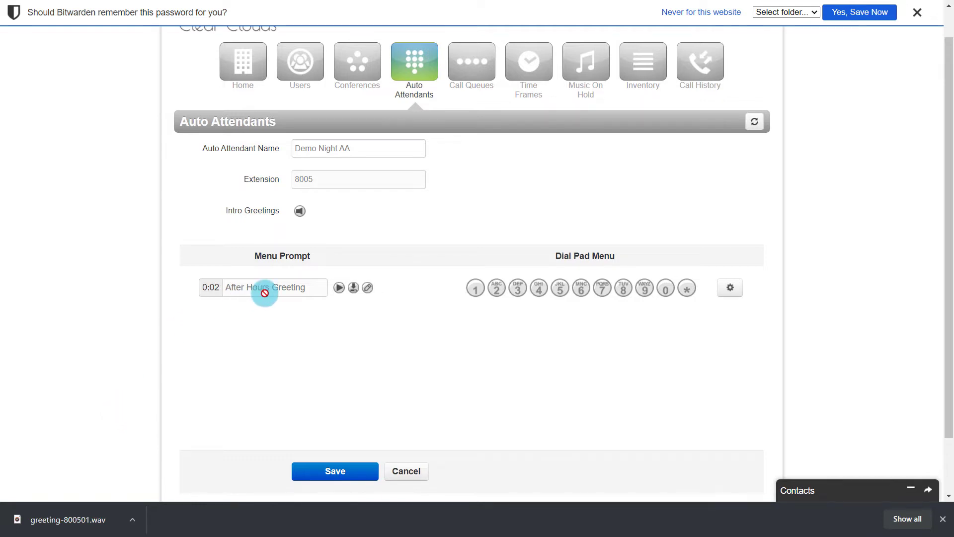
pyautogui.click(368, 288)
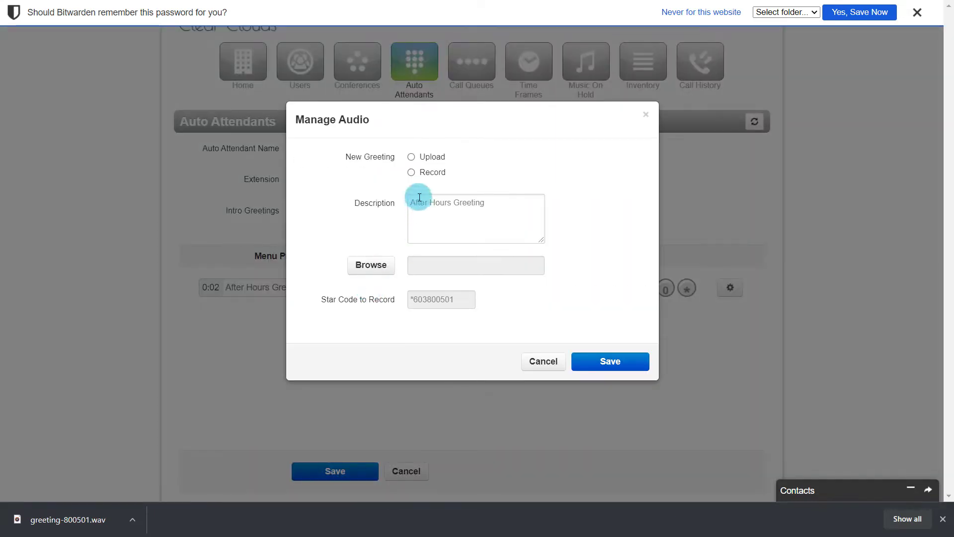
pyautogui.click(412, 157)
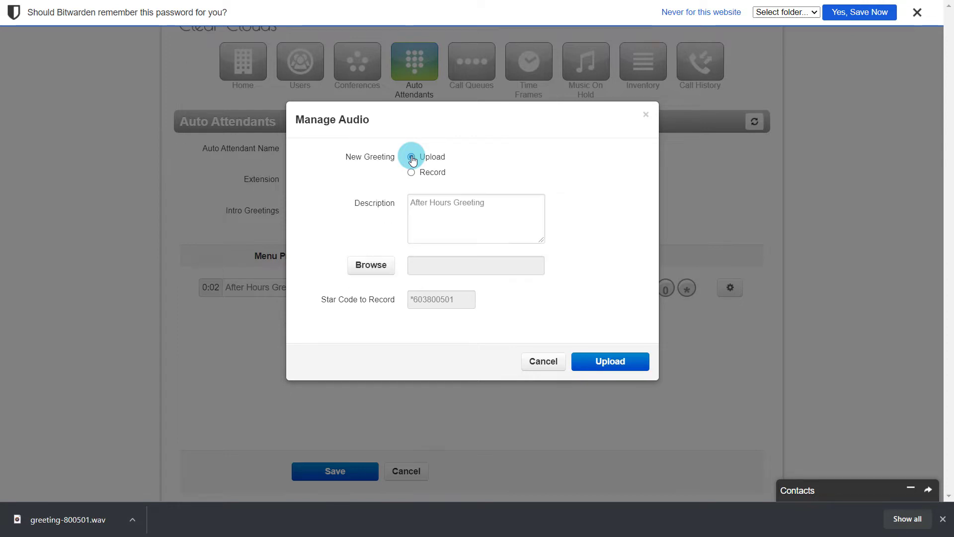
pyautogui.click(366, 269)
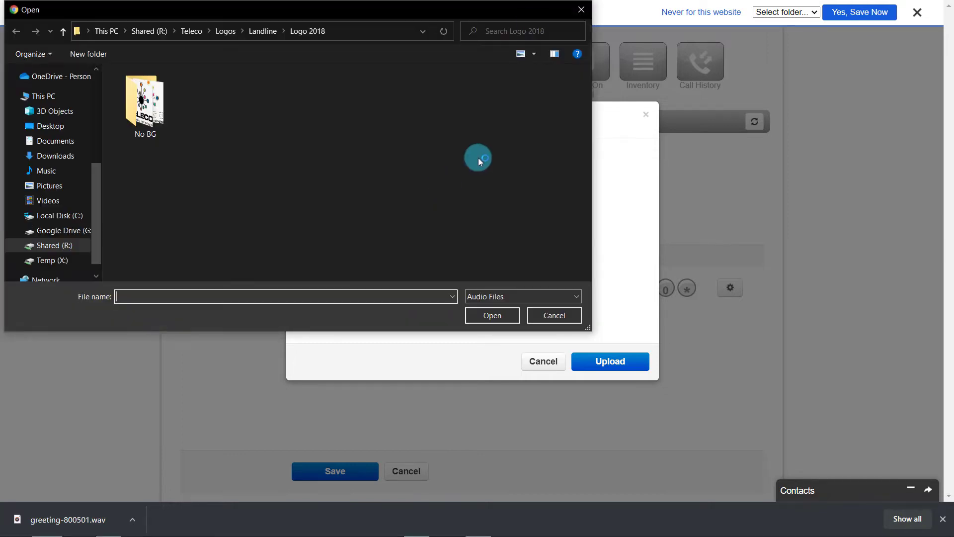
pyautogui.click(576, 7)
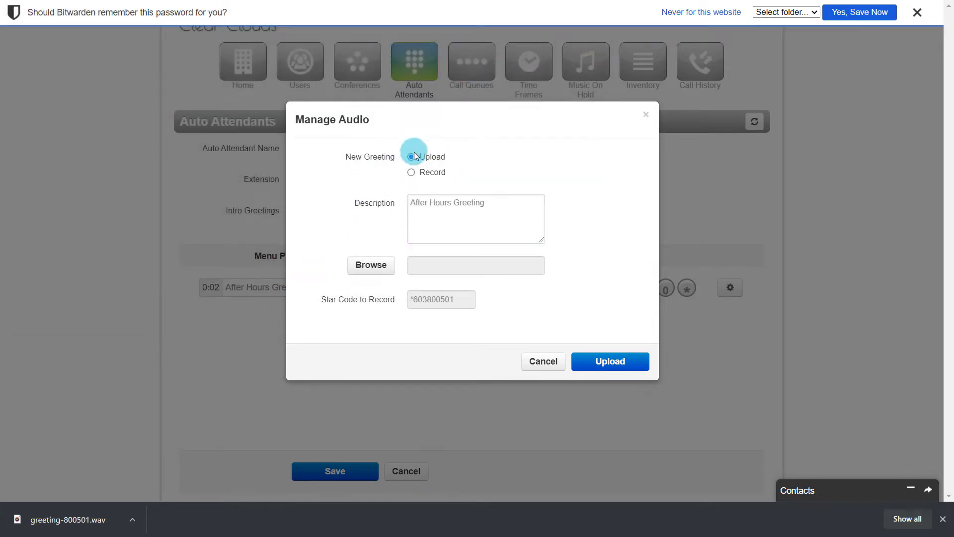
pyautogui.click(372, 269)
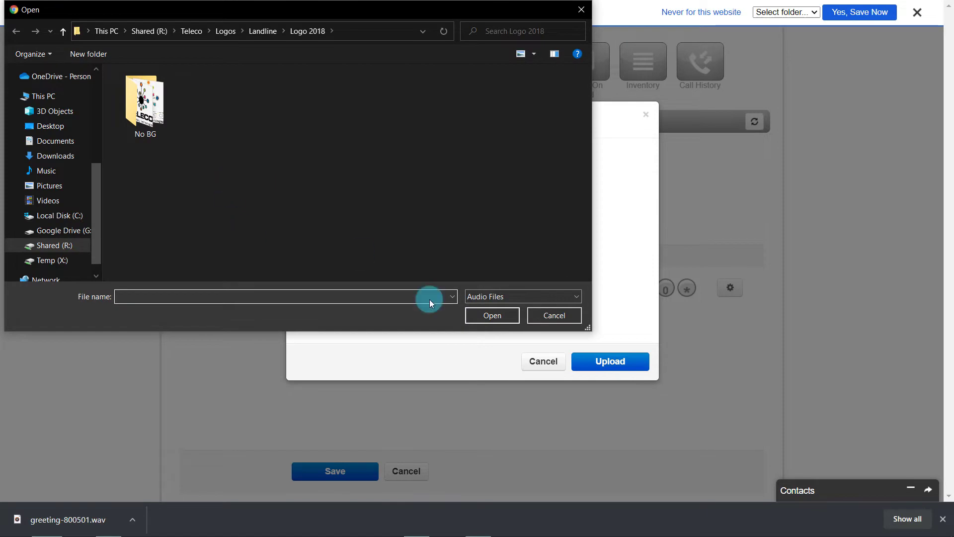
pyautogui.click(559, 311)
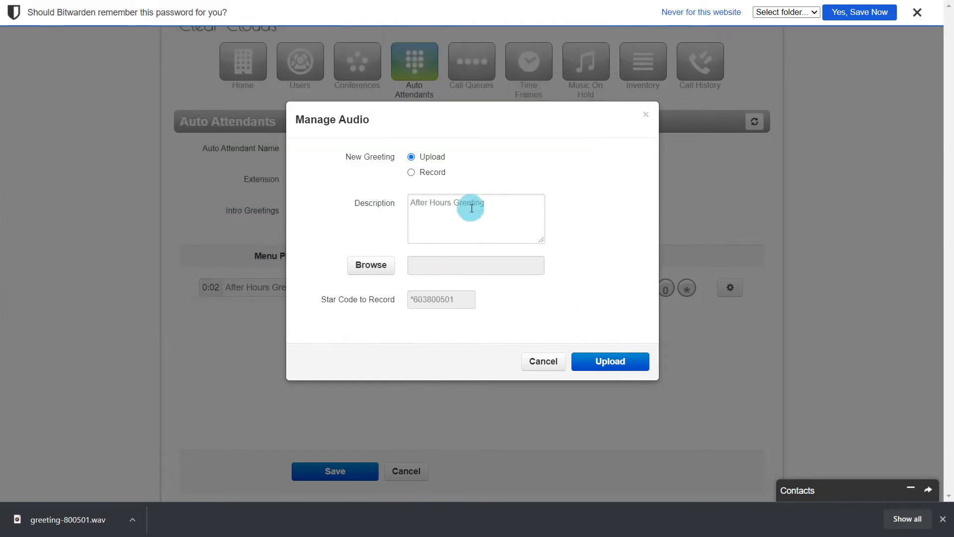
# - Choose to record the new greeting and change its description to Holiday Greeting
pyautogui.click(412, 174)
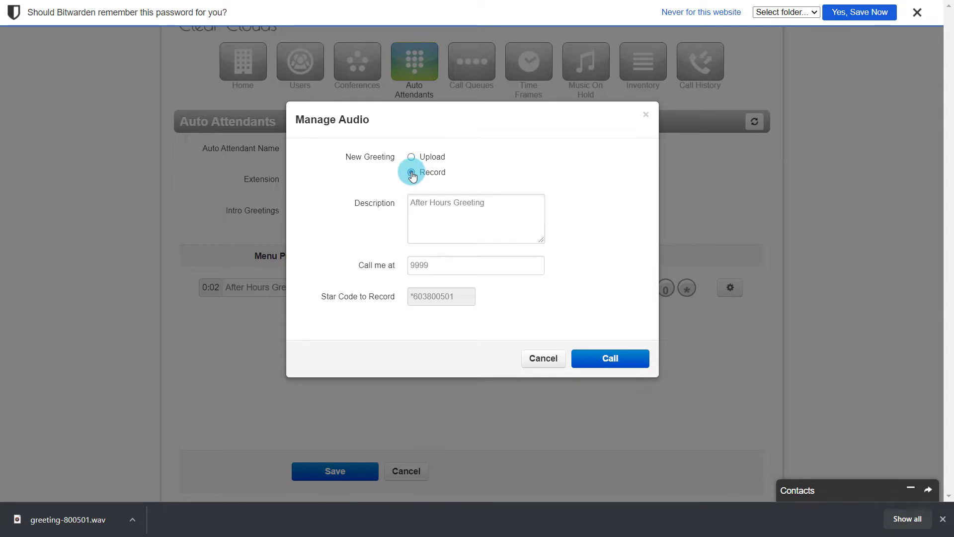
pyautogui.click(515, 205)
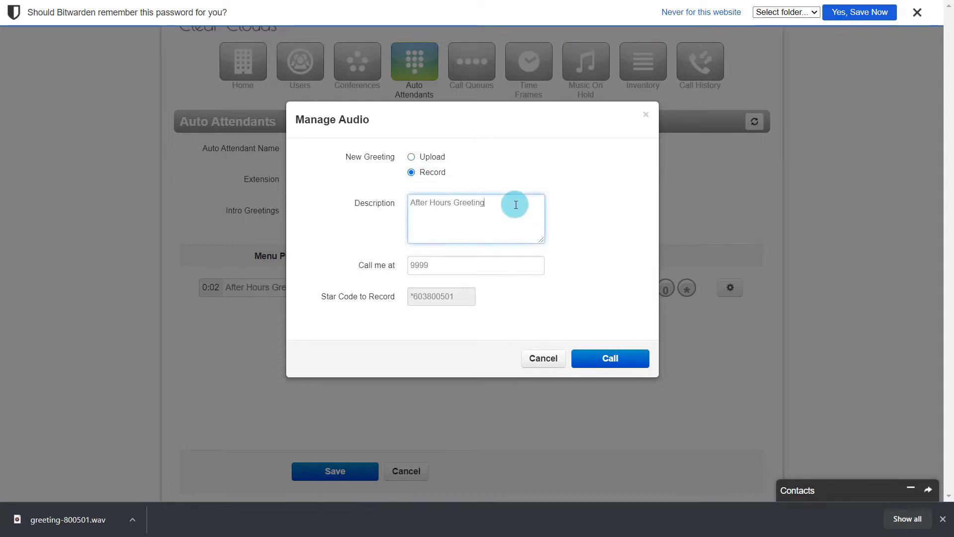
pyautogui.moveTo(451, 203); pyautogui.dragTo(341, 196)
pyautogui.write('Hol')
pyautogui.write('iday')
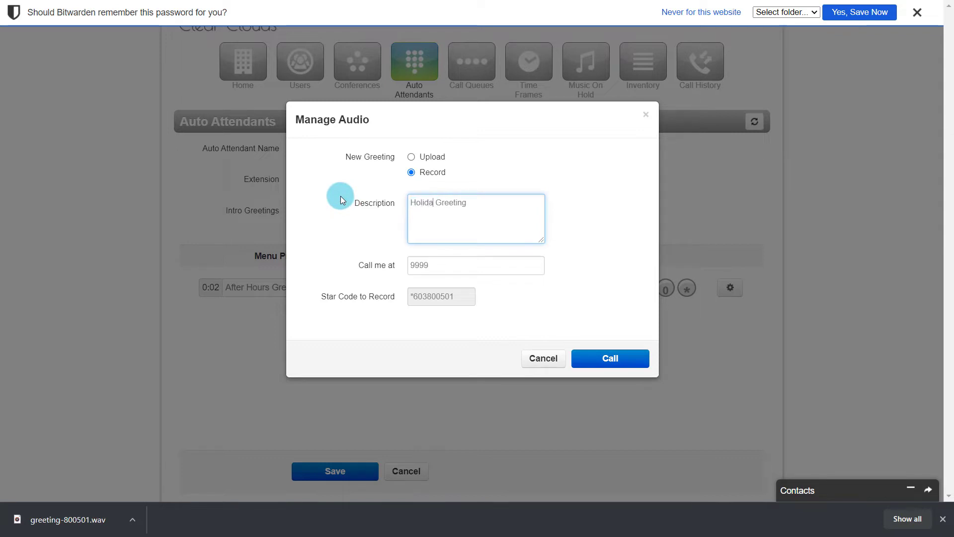
# - Set the number to call for recording to extension 7286 and place the call
pyautogui.click(450, 264)
pyautogui.moveTo(450, 264); pyautogui.dragTo(403, 263)
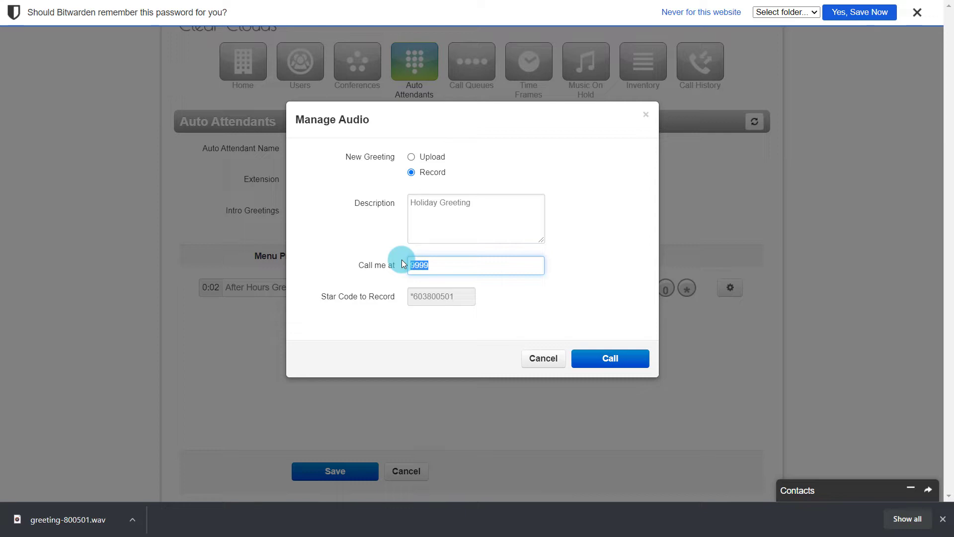
pyautogui.write('72')
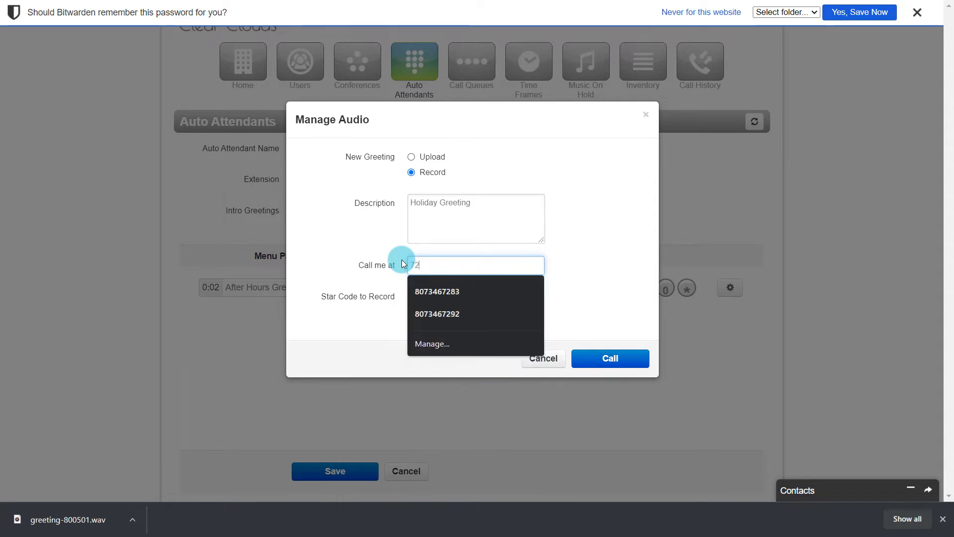
pyautogui.write('86')
pyautogui.click(609, 358)
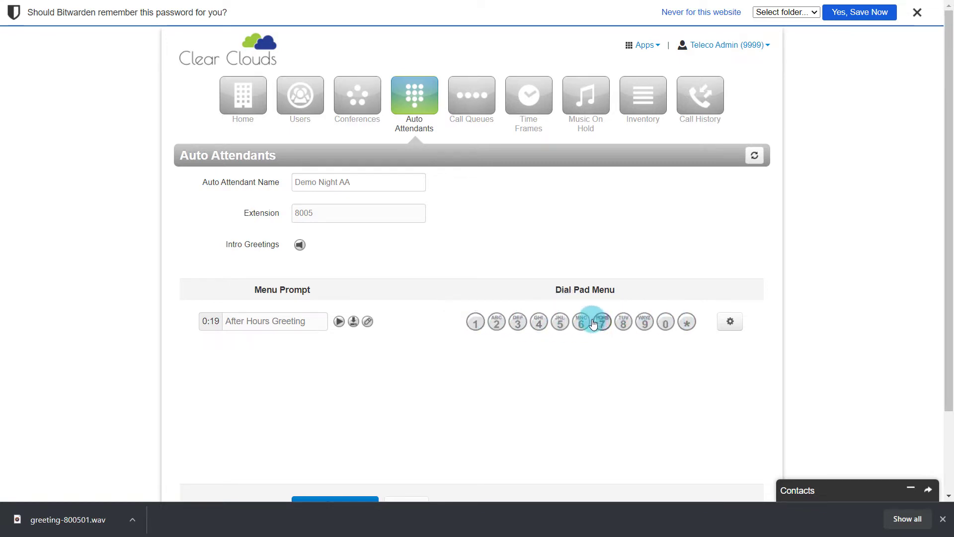
pyautogui.click(667, 323)
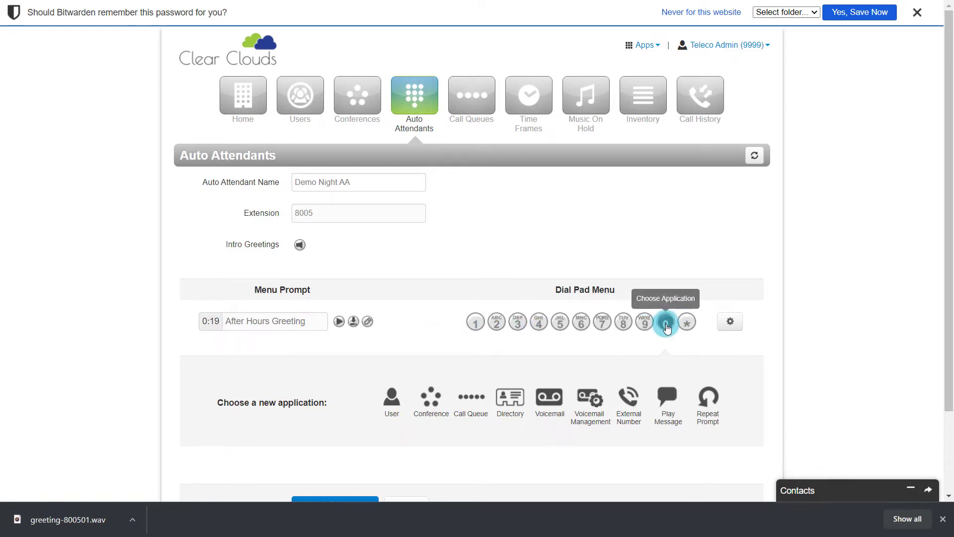
pyautogui.click(548, 403)
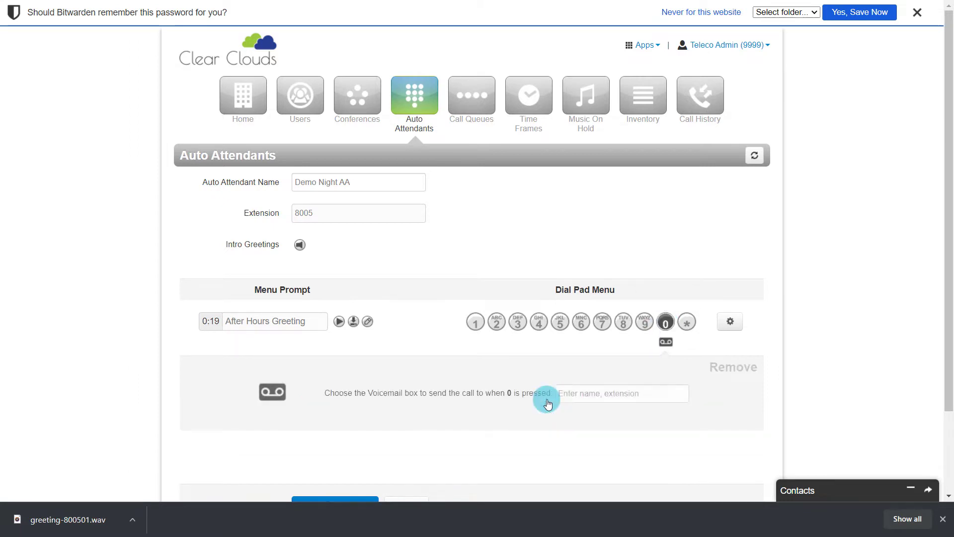
pyautogui.click(597, 386)
pyautogui.click(815, 333)
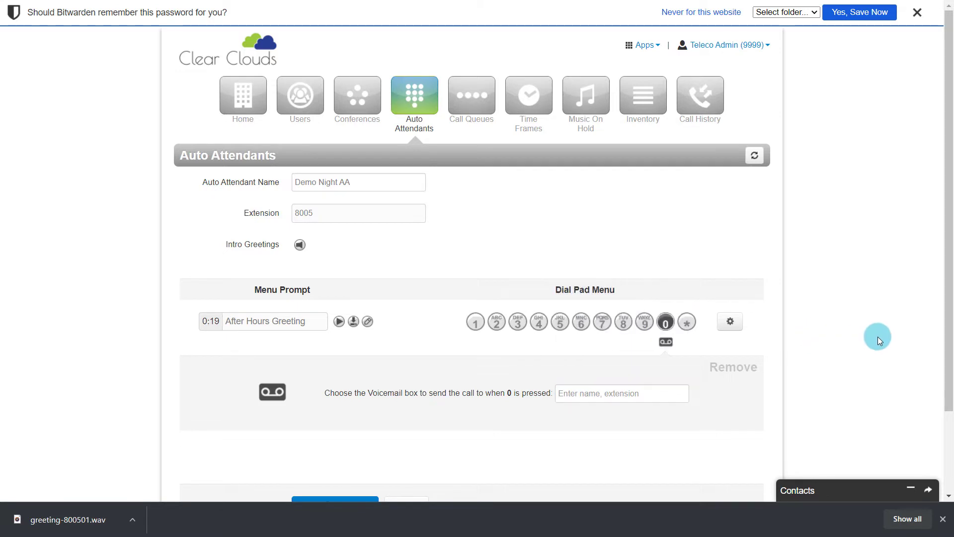
pyautogui.scroll(-2, 933, 358)
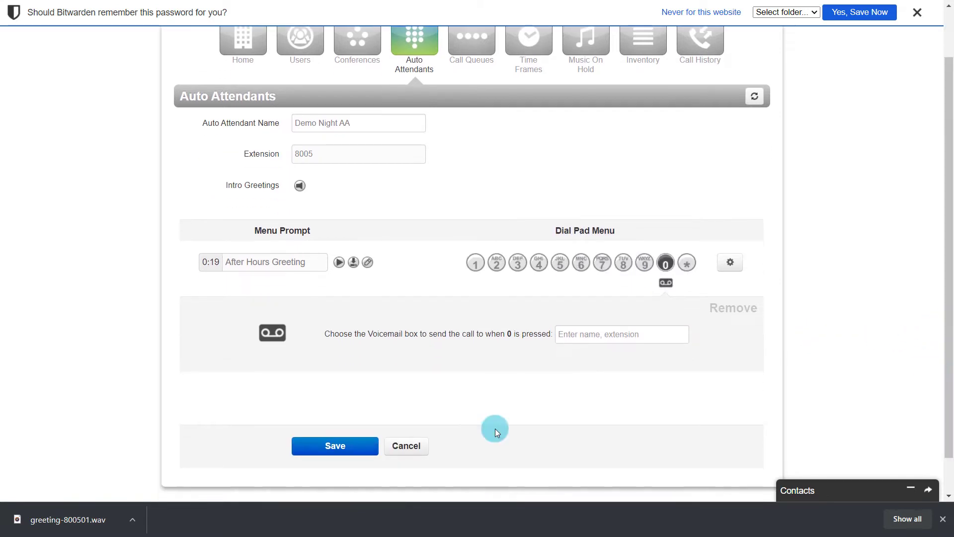
pyautogui.click(406, 448)
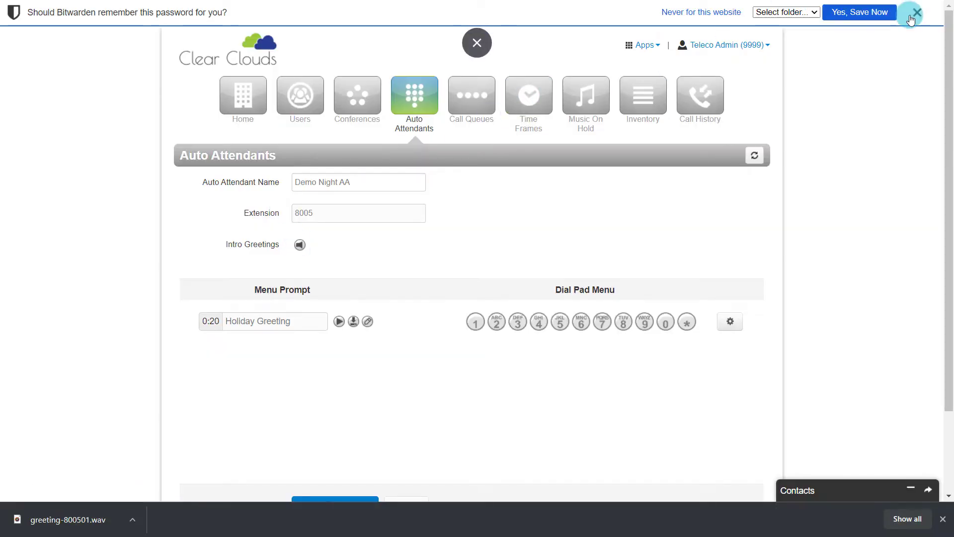
# - Add a time frame named DemoHoliday that applies to specific dates or ranges
pyautogui.click(911, 20)
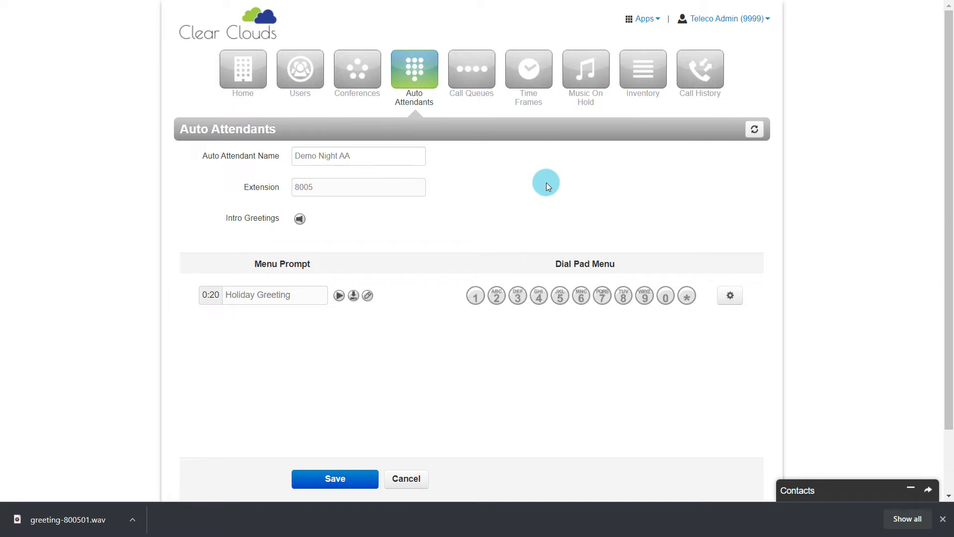
pyautogui.click(525, 70)
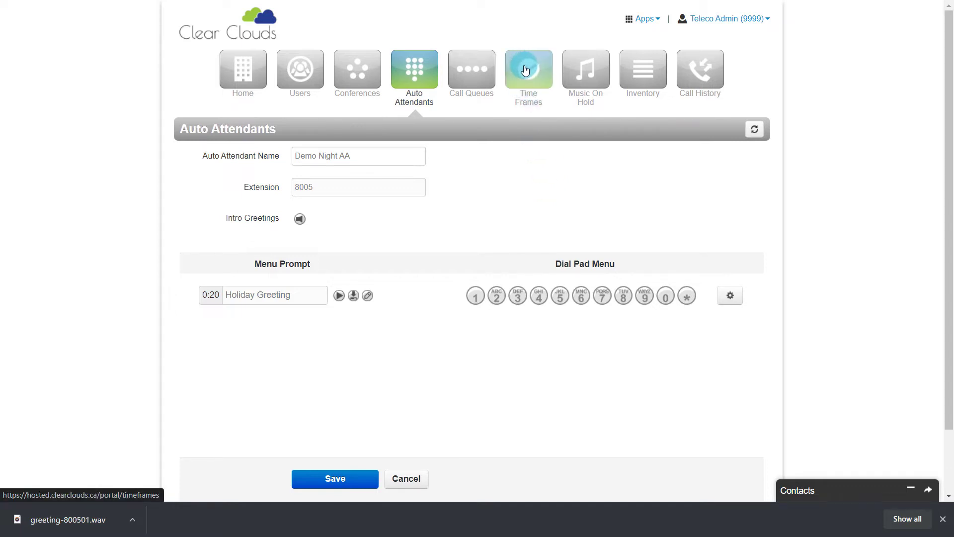
pyautogui.click(531, 72)
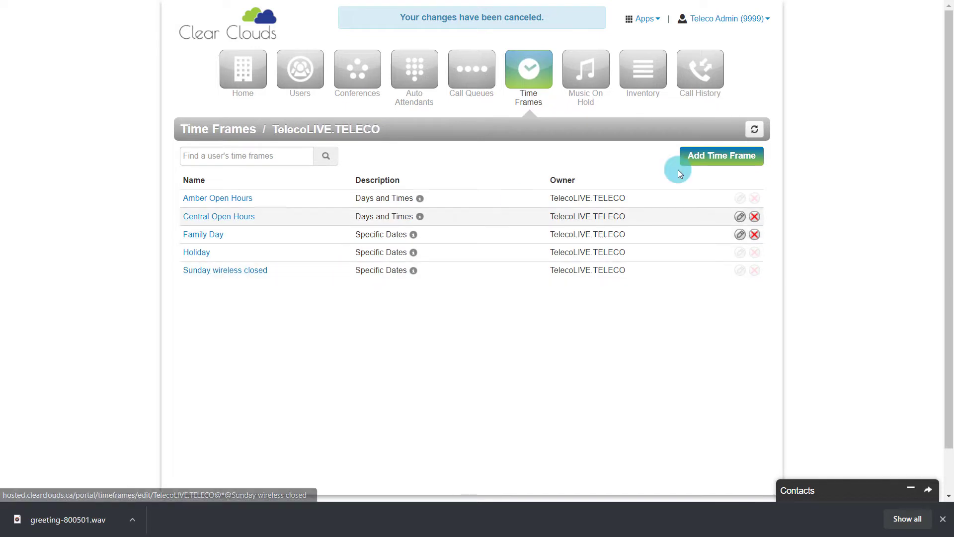
pyautogui.click(735, 162)
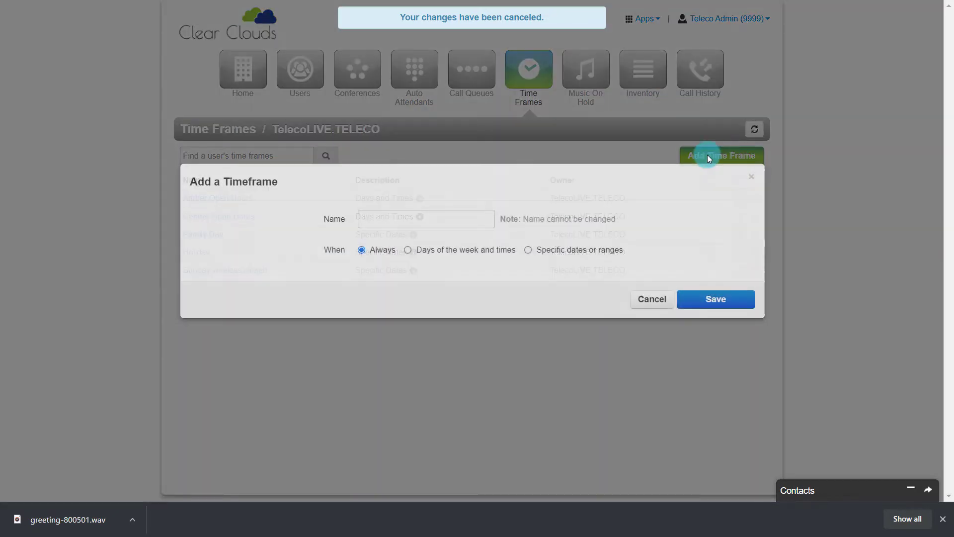
pyautogui.click(432, 225)
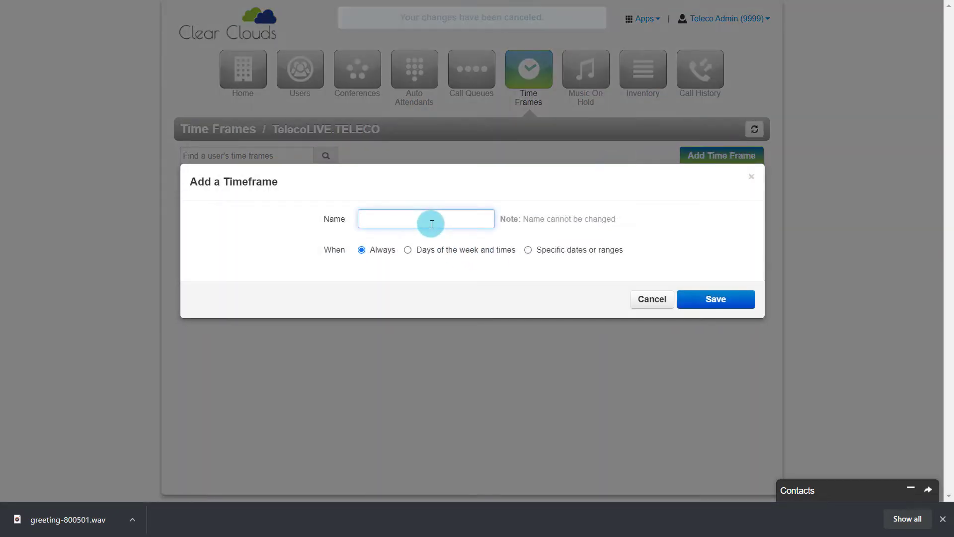
pyautogui.write('DemoHolida')
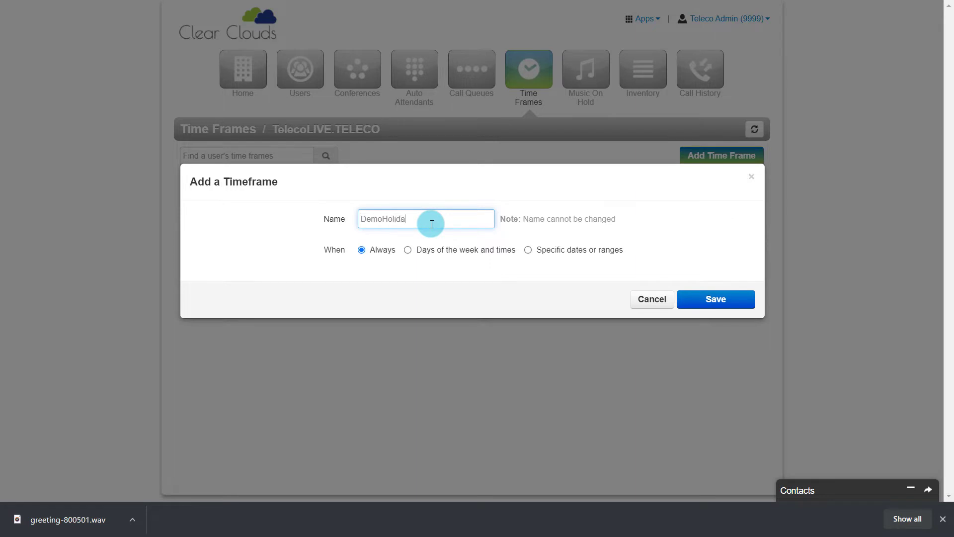
pyautogui.write('y')
pyautogui.click(530, 251)
# - Set the DemoHoliday range from 12/24/2021 12:00 am to 12/28/2021 11:59 pm and save the time frame
pyautogui.click(443, 267)
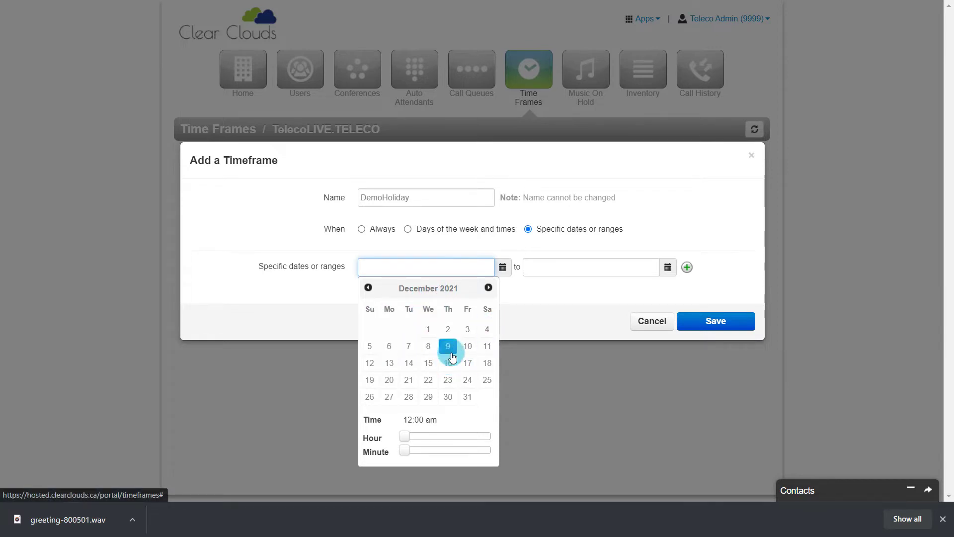
pyautogui.click(469, 380)
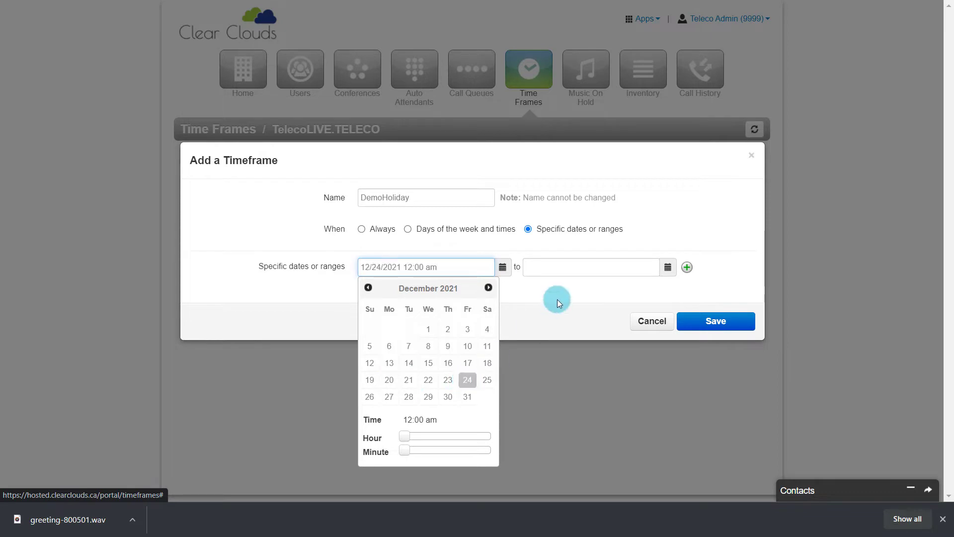
pyautogui.click(572, 267)
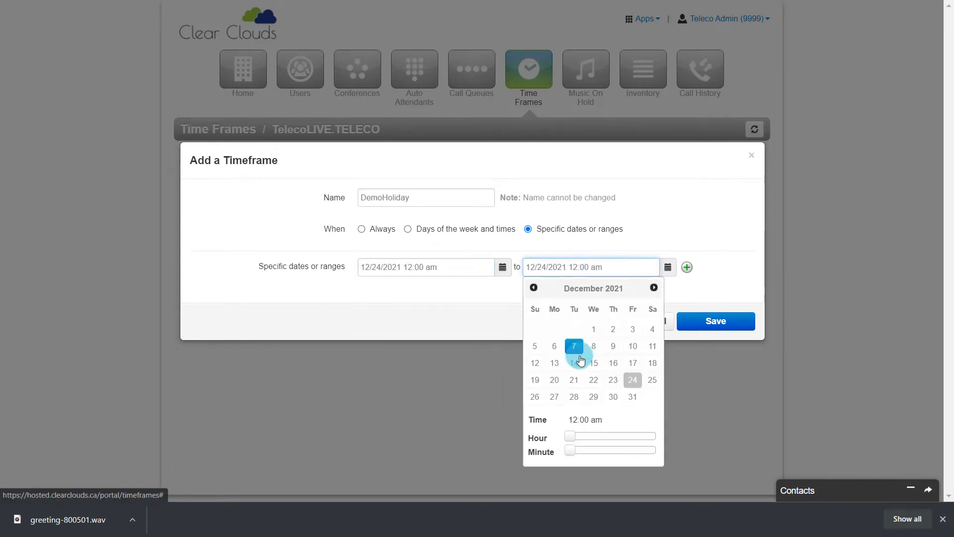
pyautogui.click(581, 397)
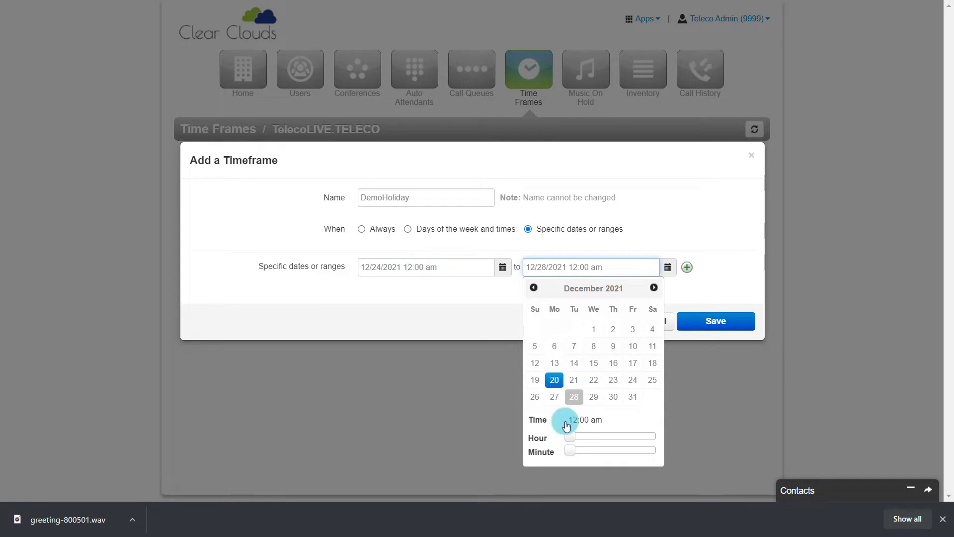
pyautogui.moveTo(572, 437); pyautogui.dragTo(690, 425)
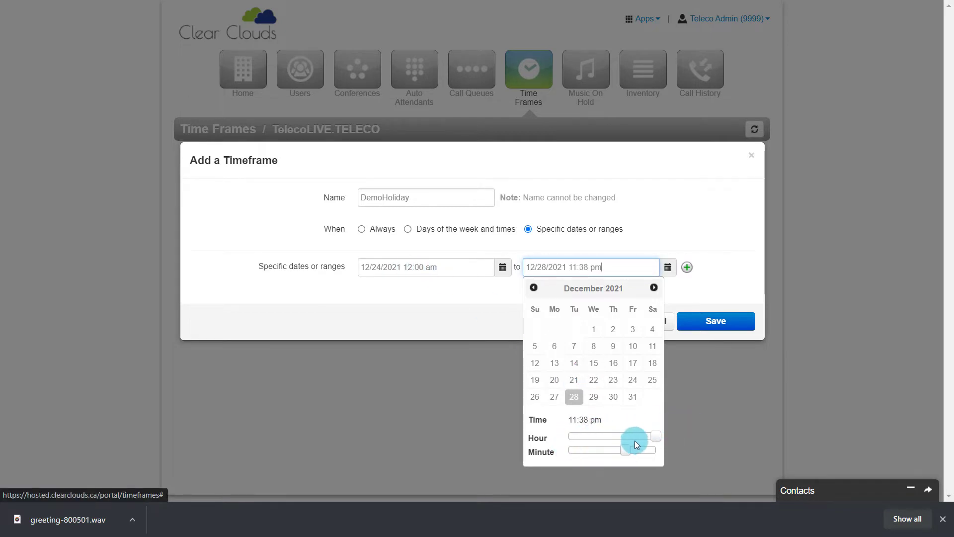
pyautogui.moveTo(635, 440); pyautogui.dragTo(674, 433)
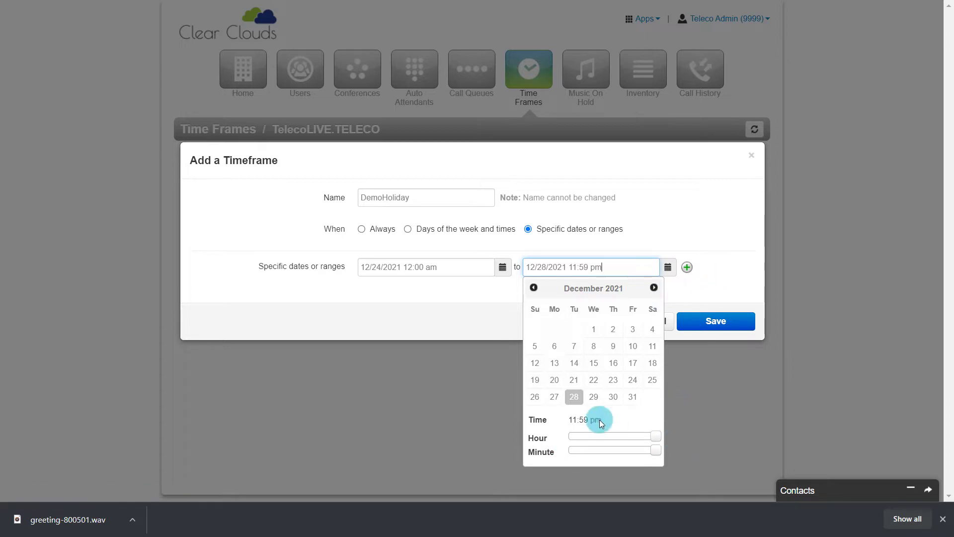
pyautogui.click(724, 292)
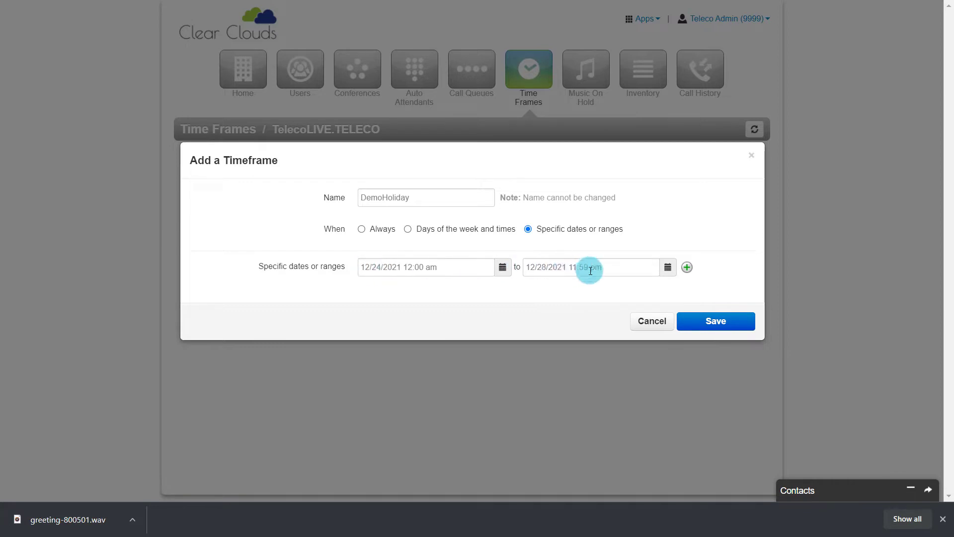
pyautogui.click(719, 322)
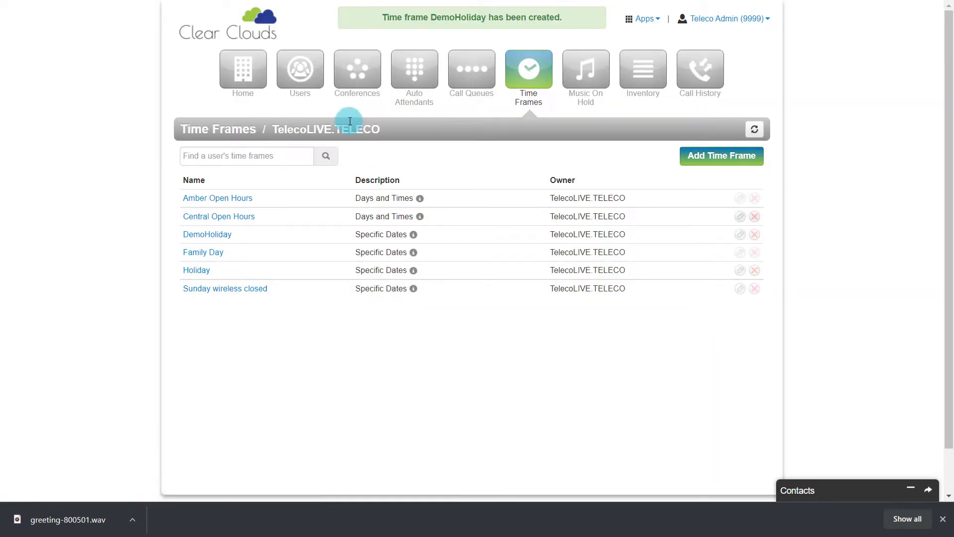
# - Start a new auto attendant named DemoHolidayAA with extension 8006
pyautogui.click(420, 90)
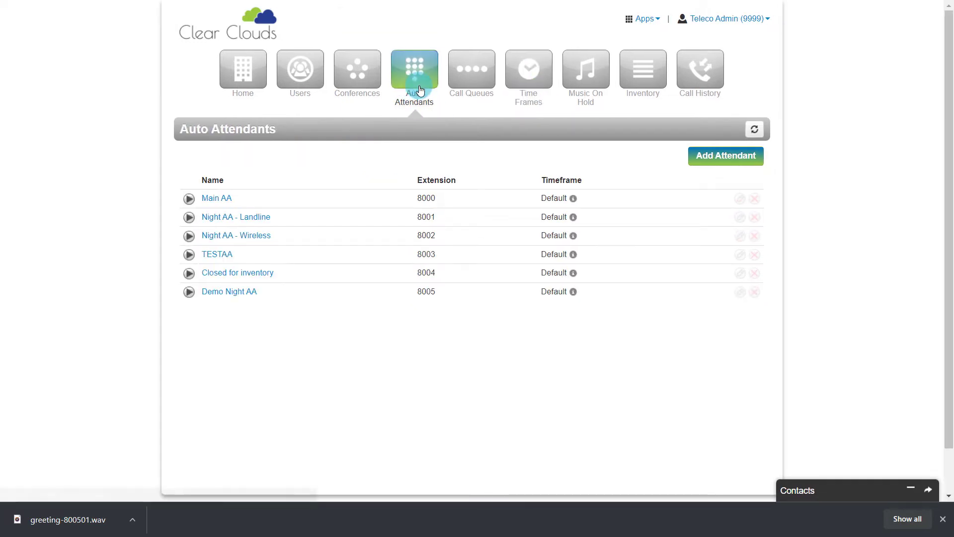
pyautogui.click(724, 159)
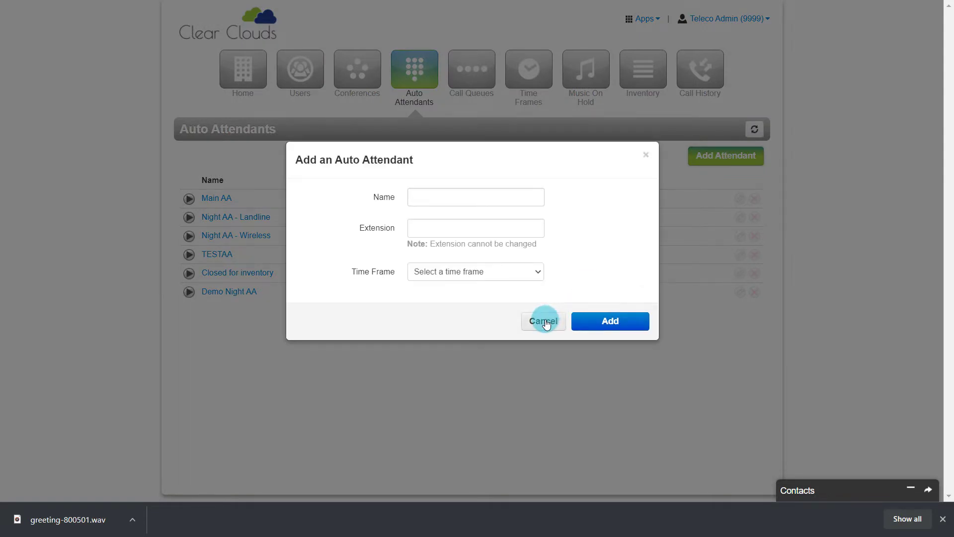
pyautogui.click(546, 322)
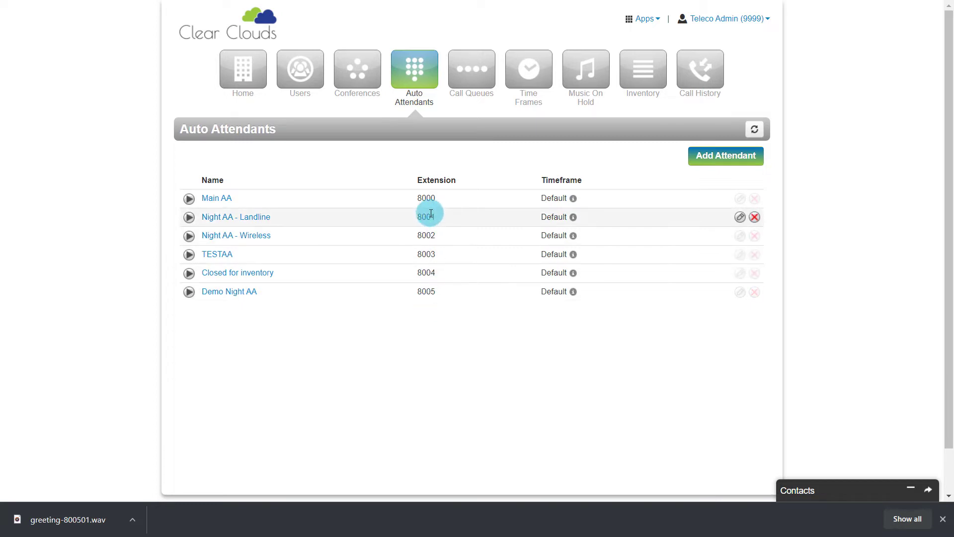
pyautogui.click(711, 157)
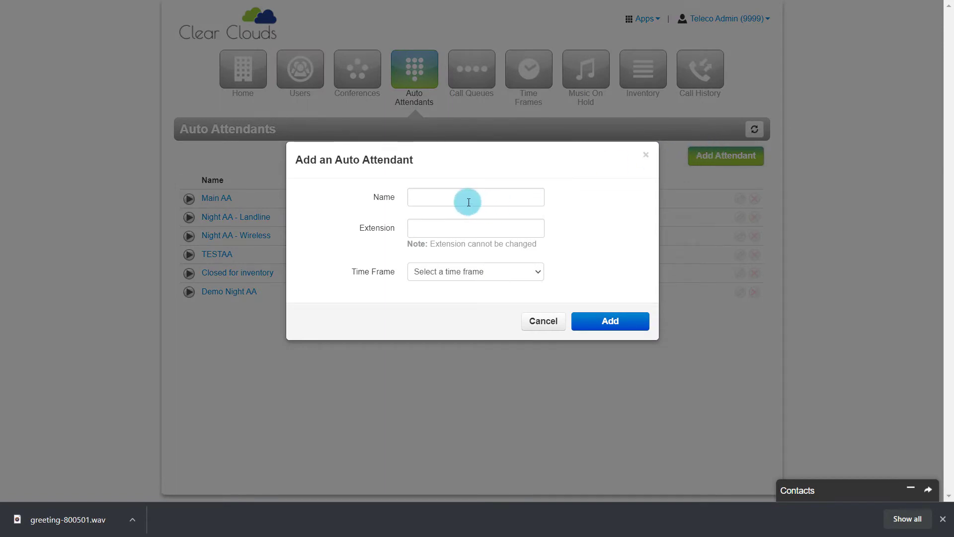
pyautogui.click(468, 202)
pyautogui.write('DemoHo')
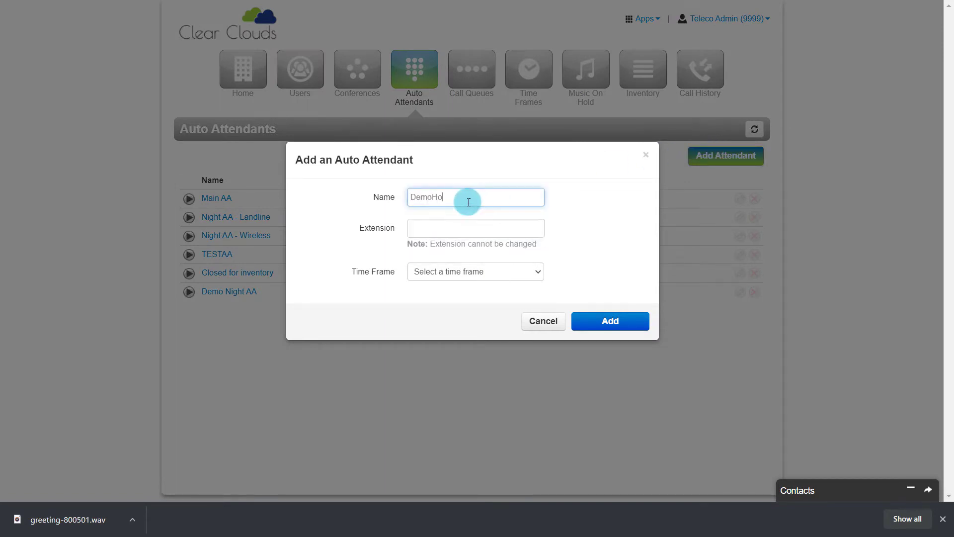
pyautogui.write('lidayAA')
pyautogui.press('Tab')
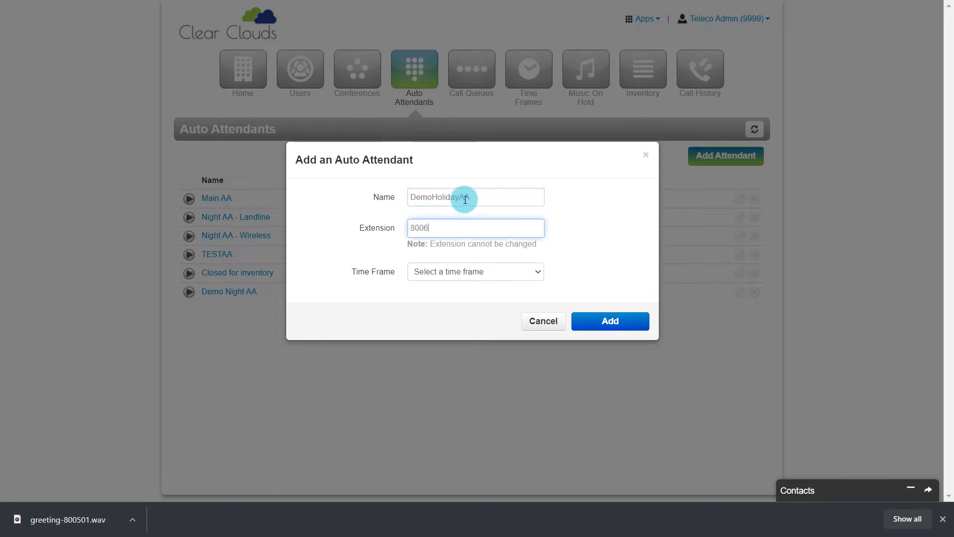
# - Set the new attendant's time frame to default (all the time) and add it
pyautogui.click(518, 271)
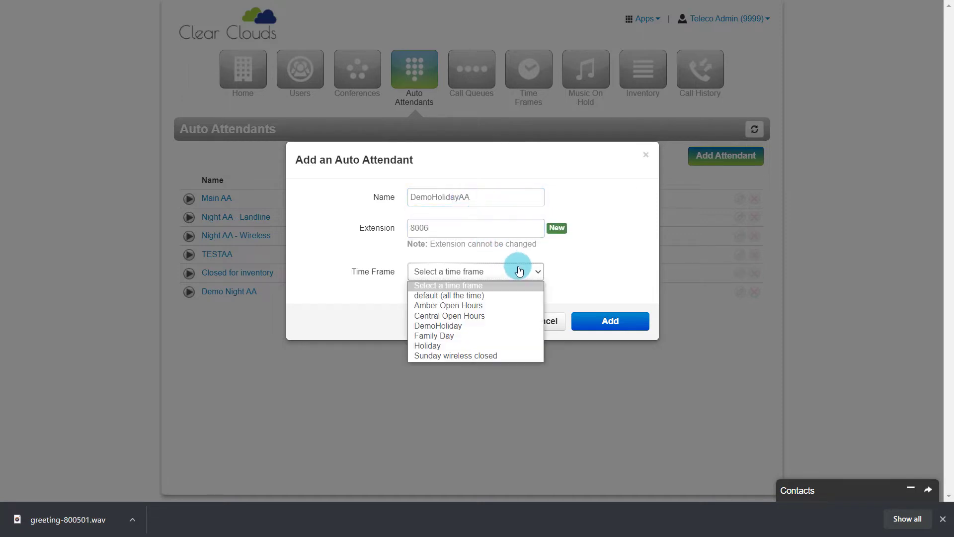
pyautogui.click(507, 272)
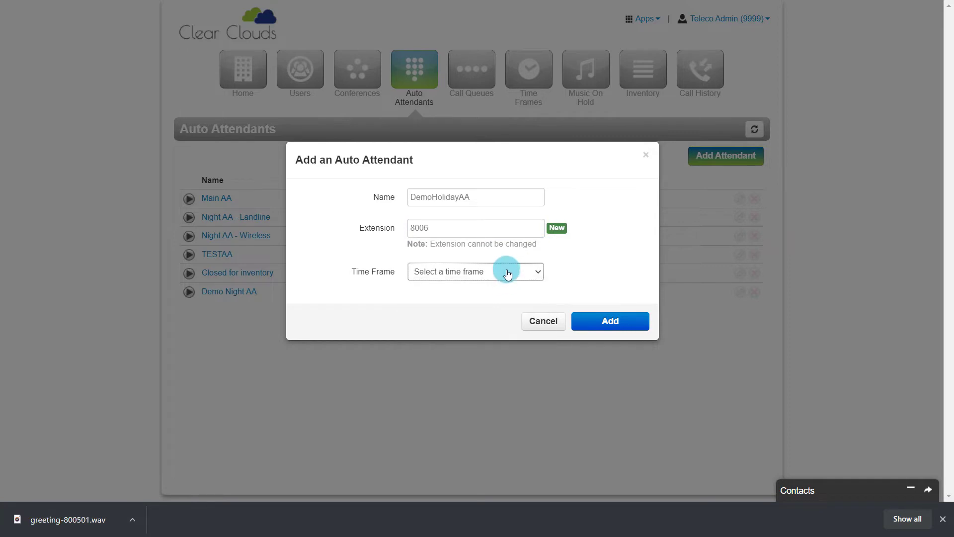
pyautogui.click(507, 274)
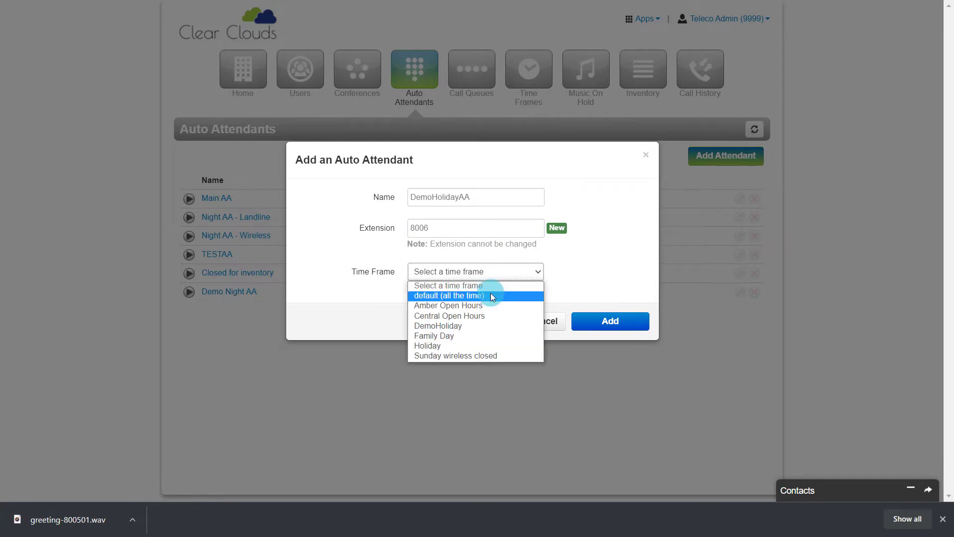
pyautogui.click(490, 296)
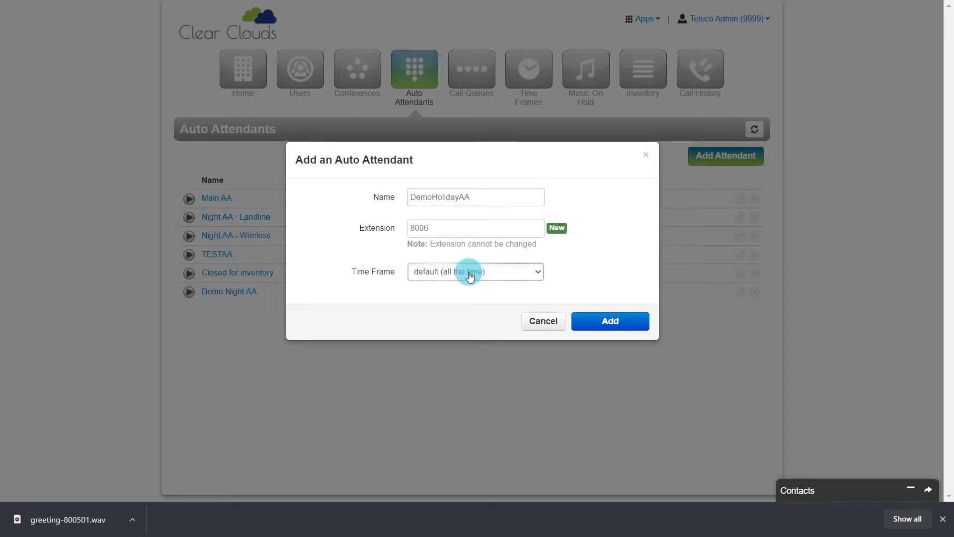
pyautogui.click(615, 321)
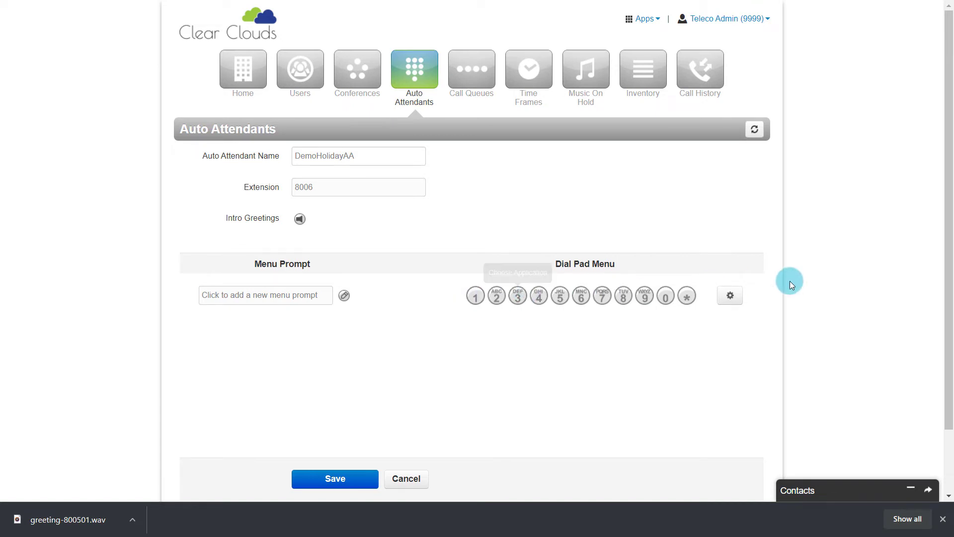
# - Review the DemoHolidayAA dial pad options for extension dialing, no key pressed and unassigned keys
pyautogui.click(733, 298)
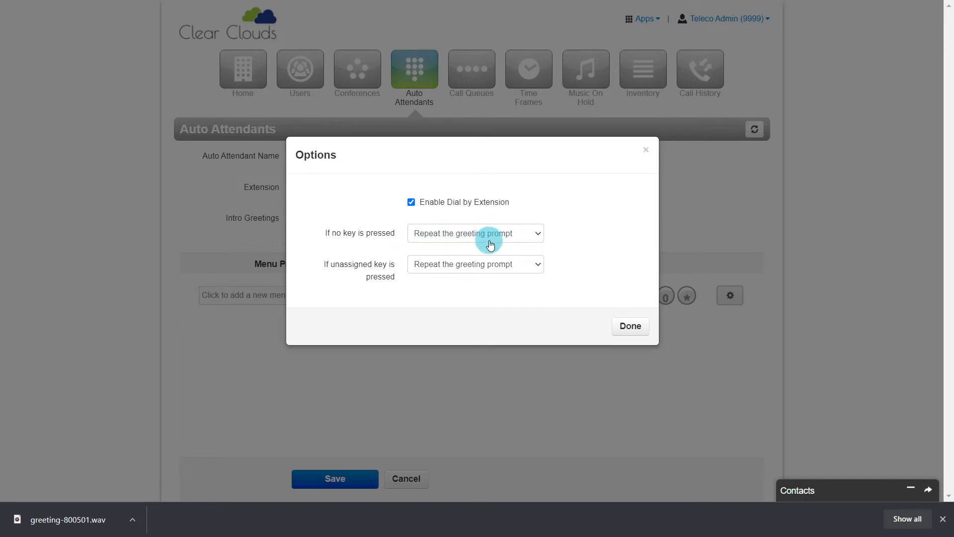
pyautogui.click(635, 327)
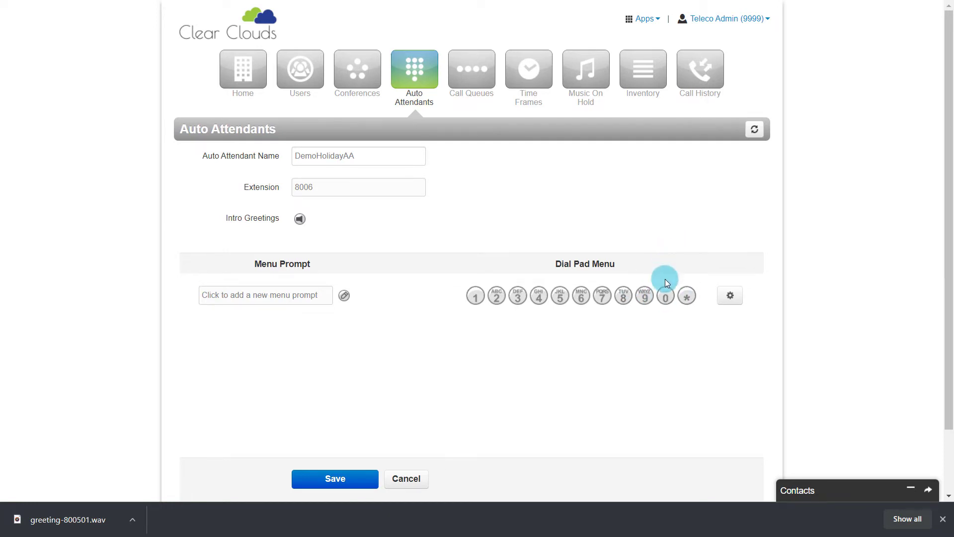
pyautogui.click(665, 295)
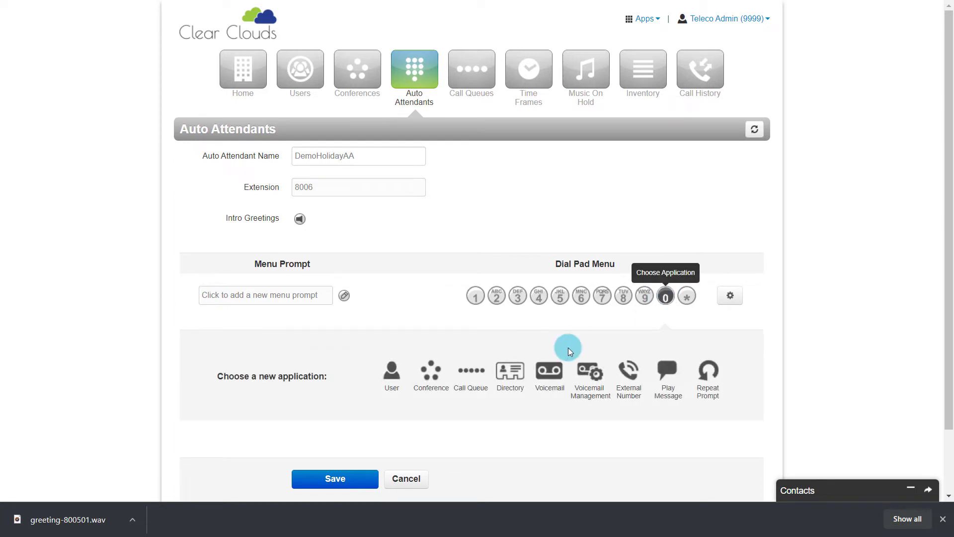
pyautogui.click(547, 374)
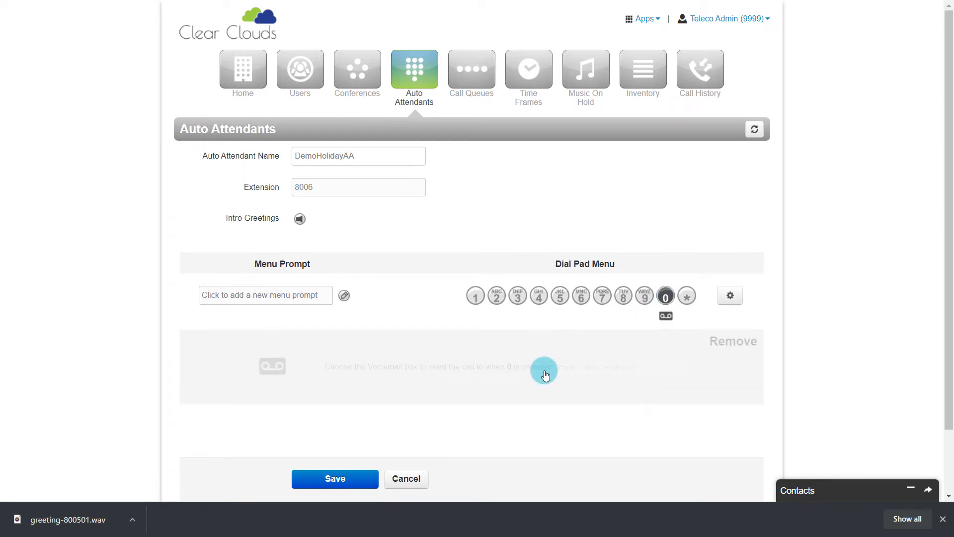
pyautogui.click(583, 366)
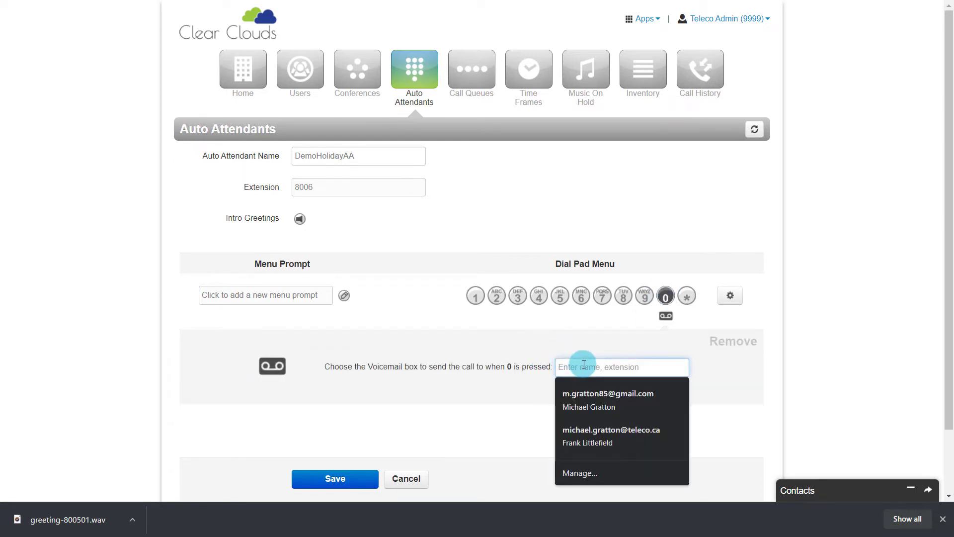
pyautogui.click(571, 343)
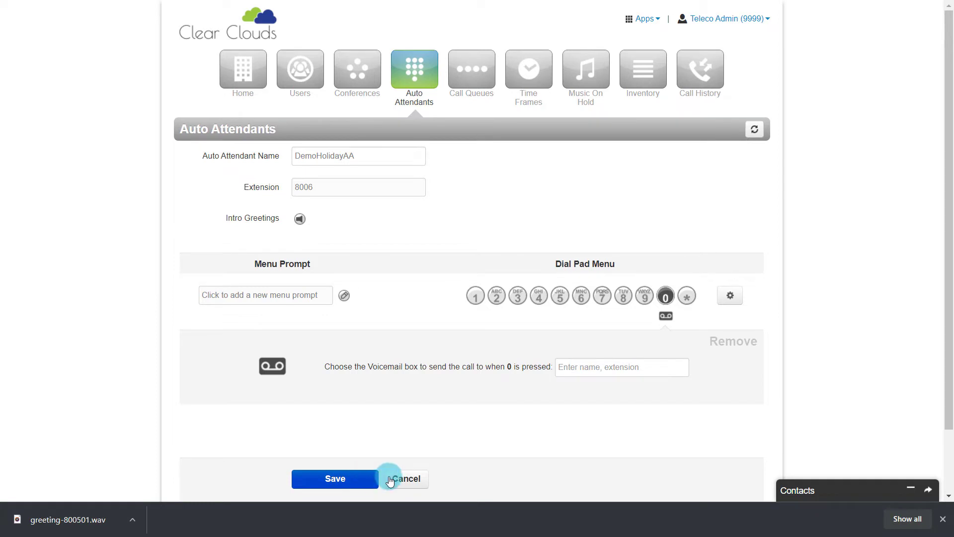
pyautogui.click(414, 478)
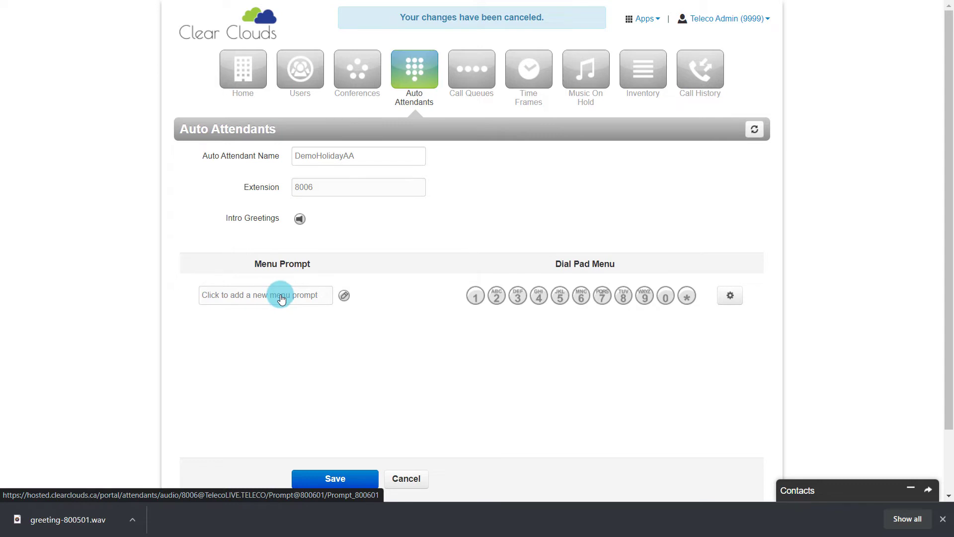
# - Try to record the DemoHolidayAA menu prompt through a call to extension 7286
pyautogui.click(345, 294)
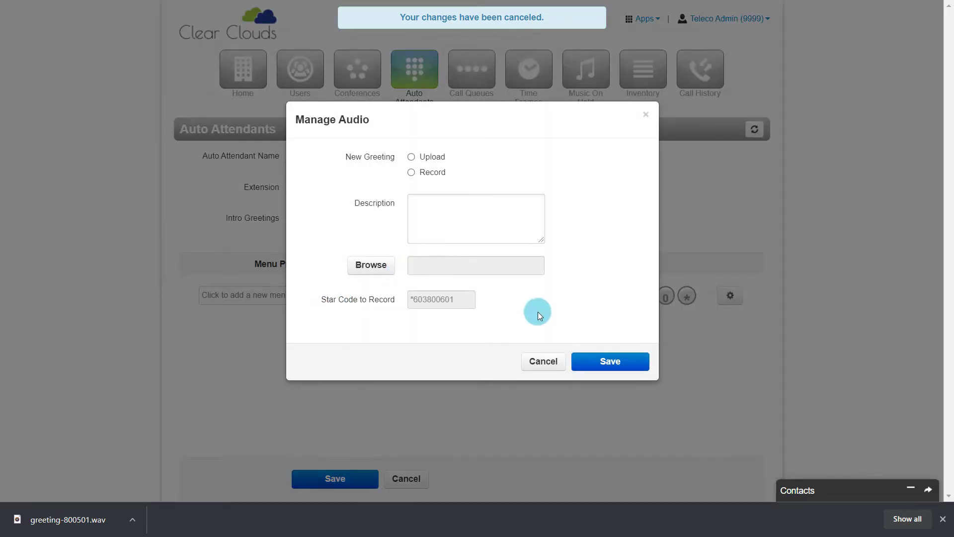
pyautogui.click(543, 362)
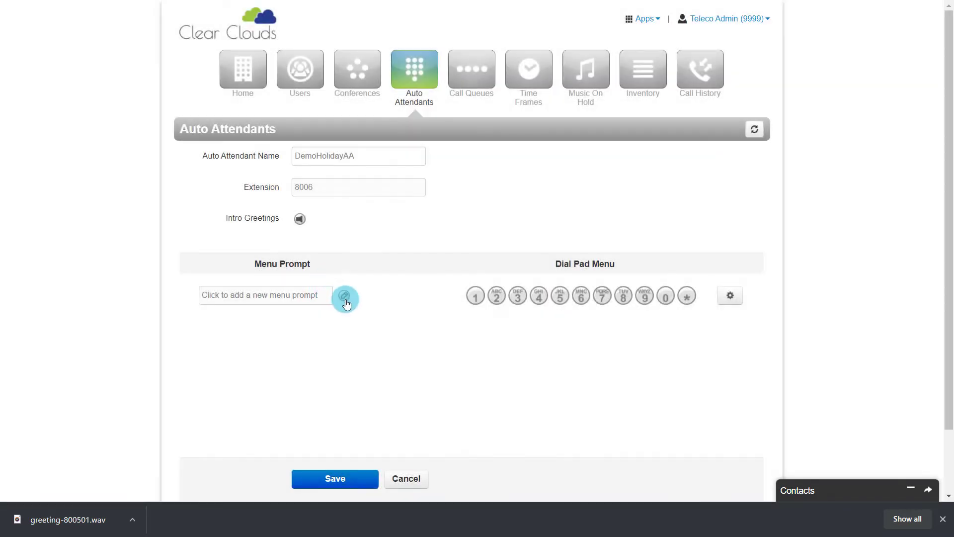
pyautogui.click(345, 299)
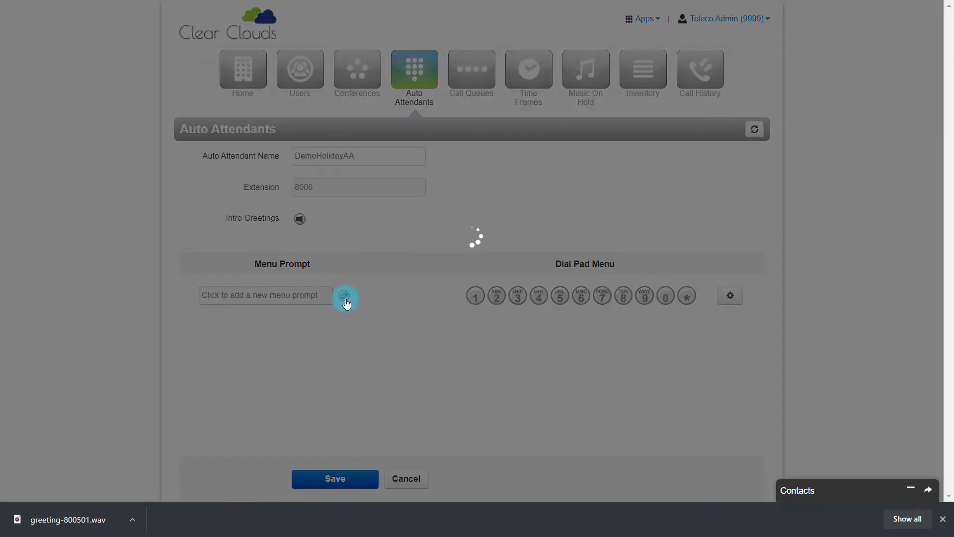
pyautogui.click(412, 173)
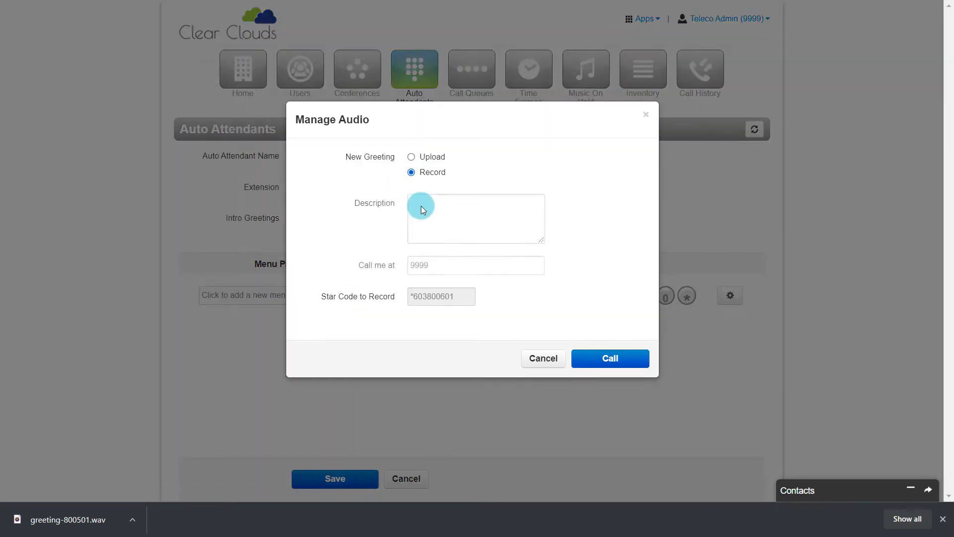
pyautogui.click(417, 266)
pyautogui.doubleClick(416, 267)
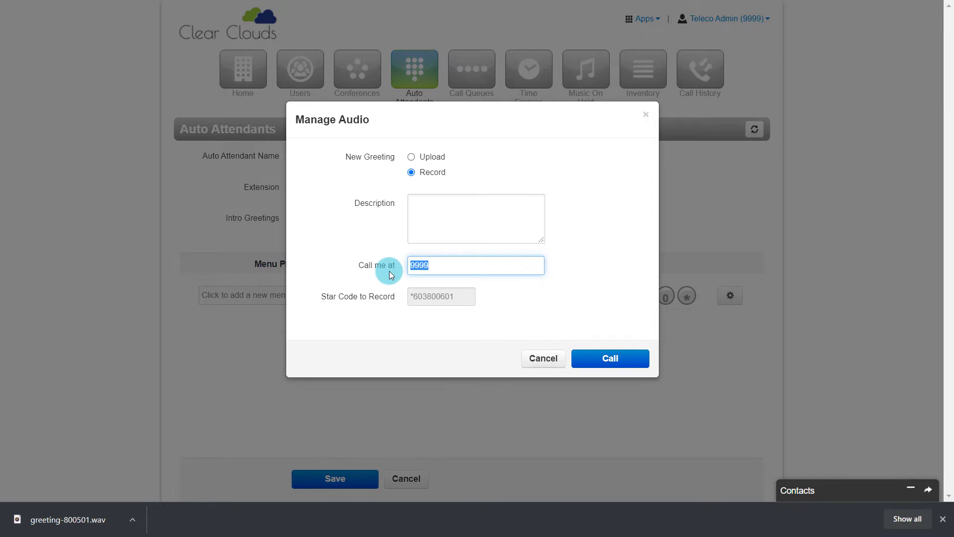
pyautogui.write('7286')
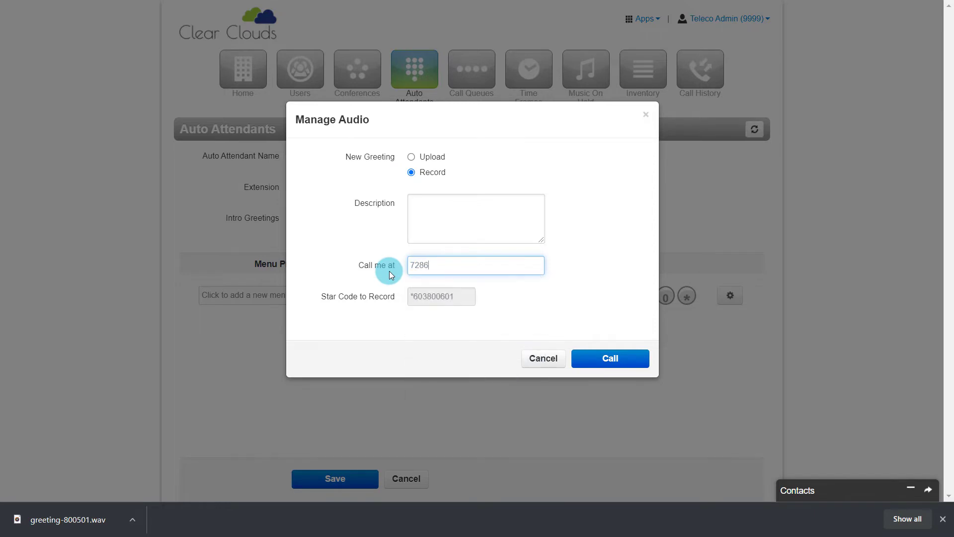
pyautogui.click(620, 361)
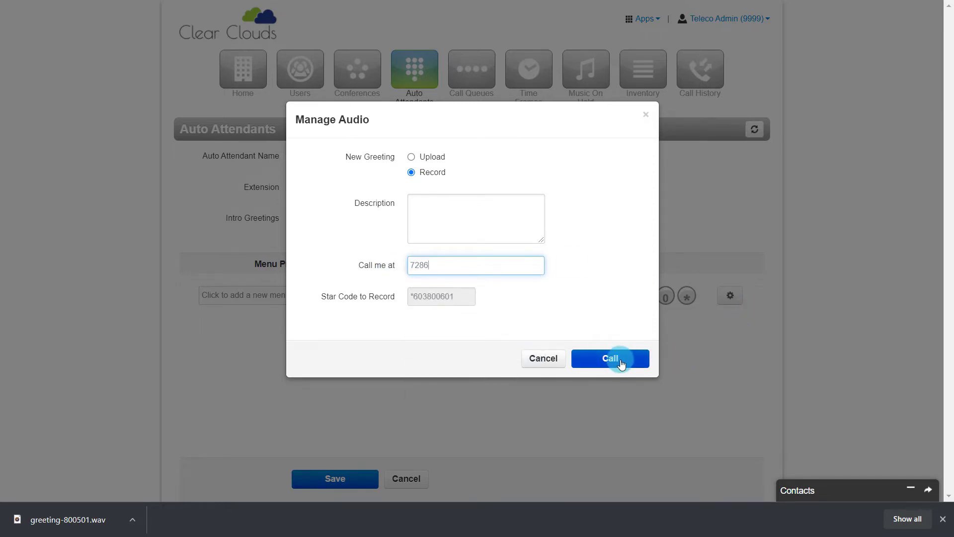
pyautogui.click(544, 359)
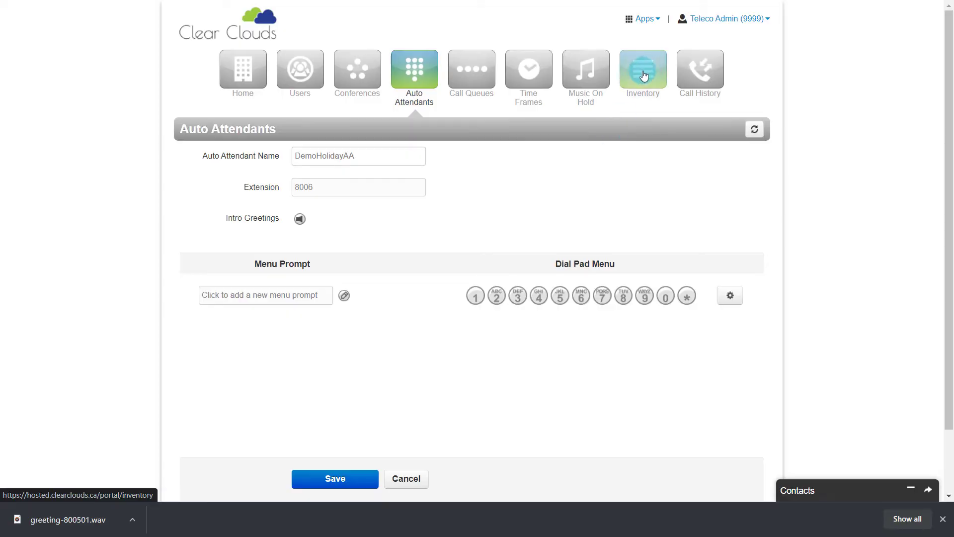
# - Check the demo main line's destination in the phone number inventory and open the answering rules of user Demo Route Main
pyautogui.click(640, 78)
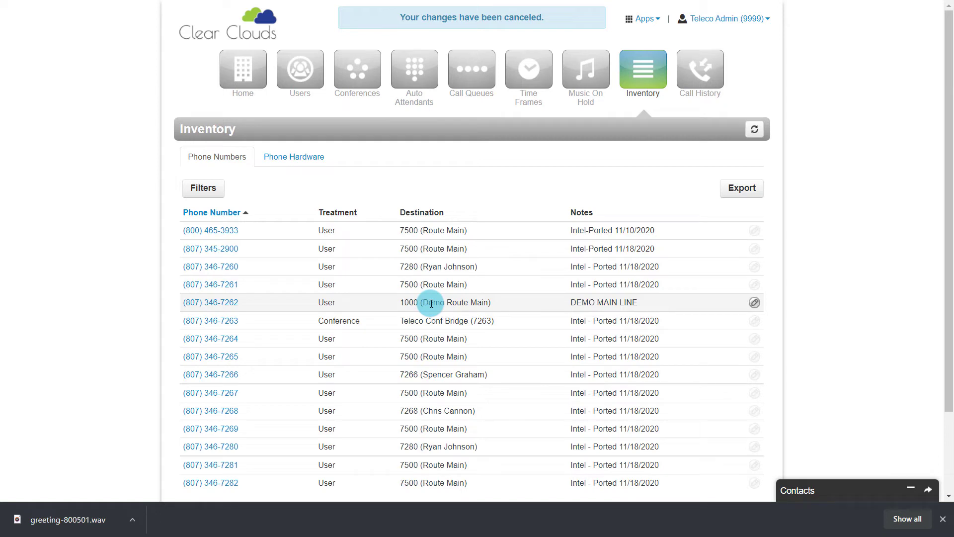
pyautogui.click(284, 85)
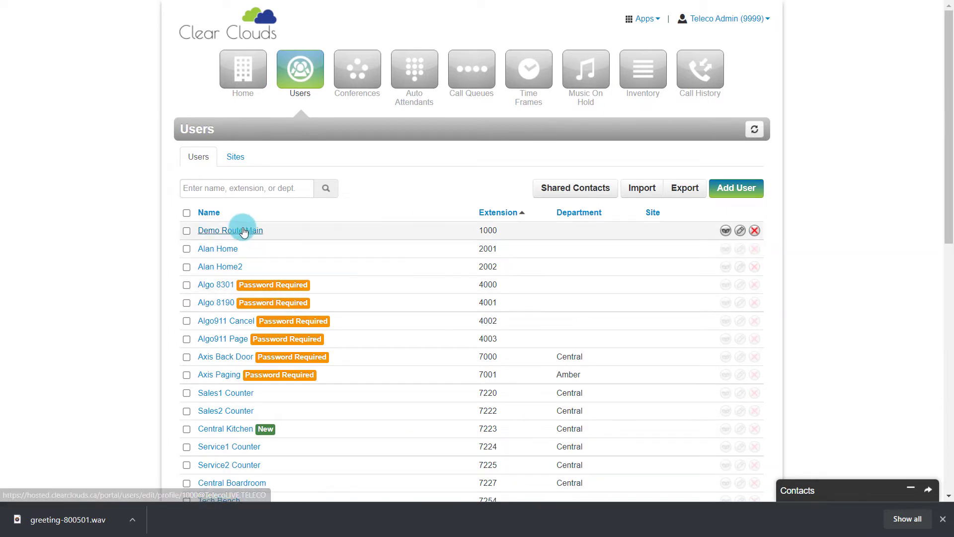
pyautogui.click(243, 232)
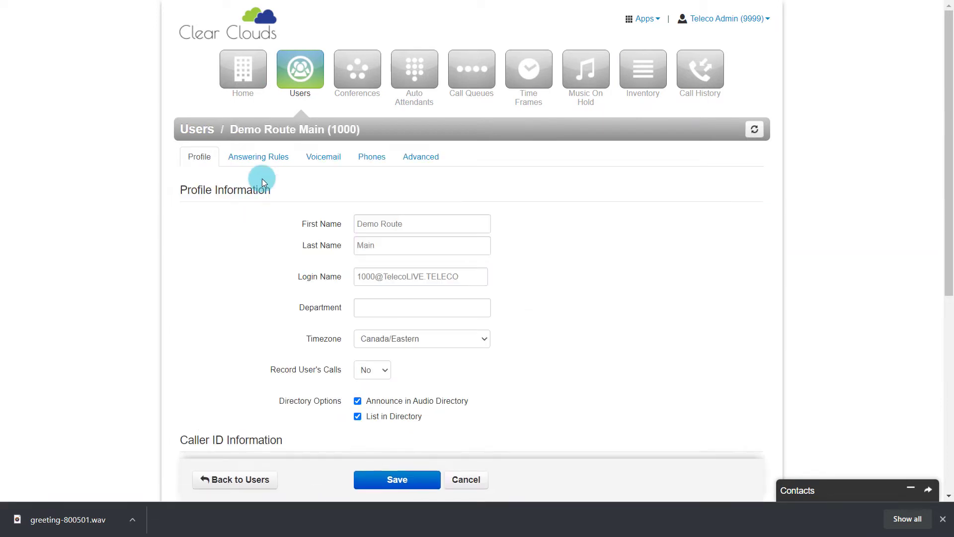
pyautogui.click(266, 166)
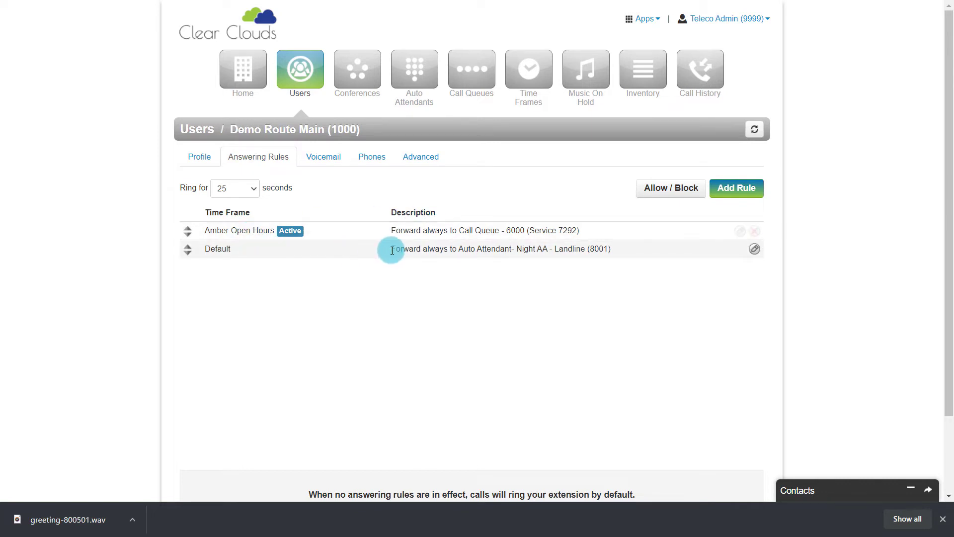
# - Add an answering rule for the DemoHoliday time frame that always forwards calls to Auto Attendant - DemoHolidayAA (8006), and save it
pyautogui.click(748, 193)
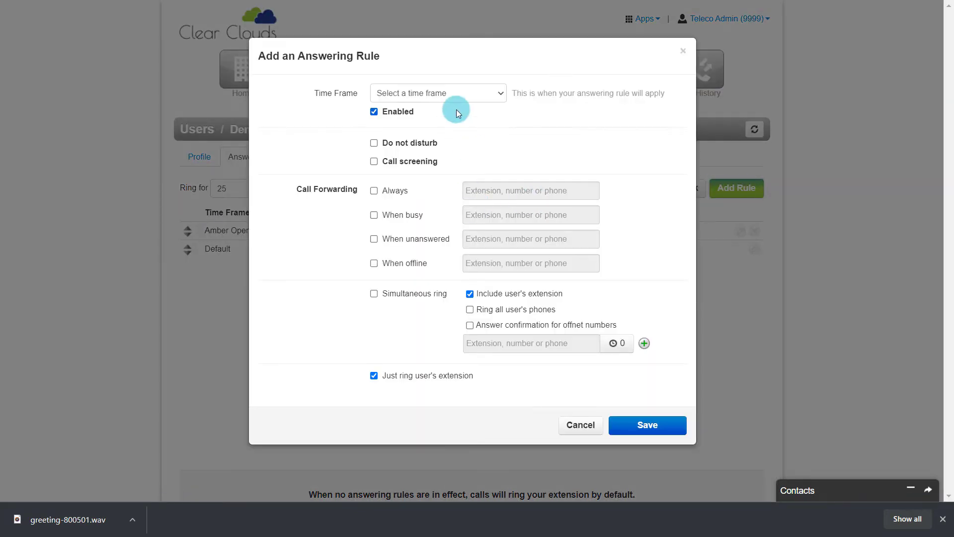
pyautogui.click(456, 99)
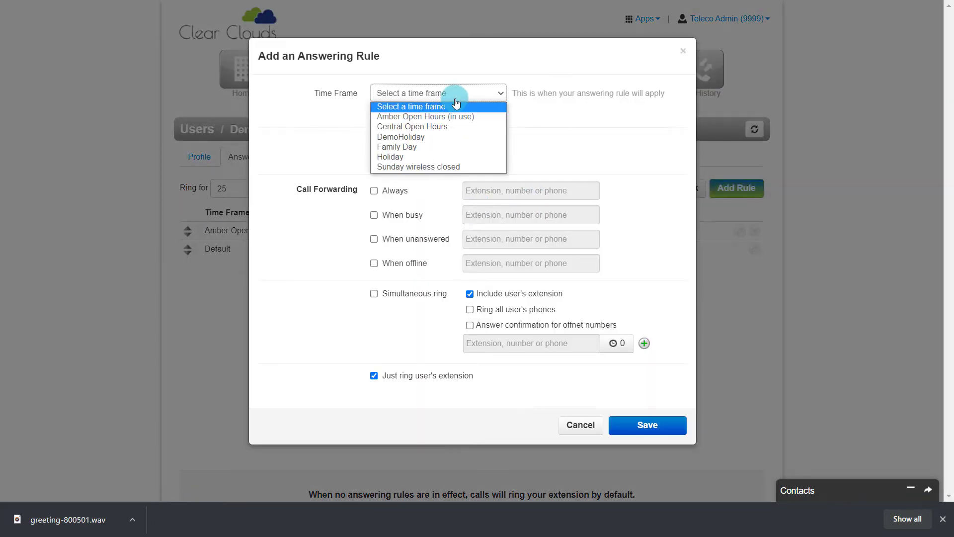
pyautogui.click(430, 139)
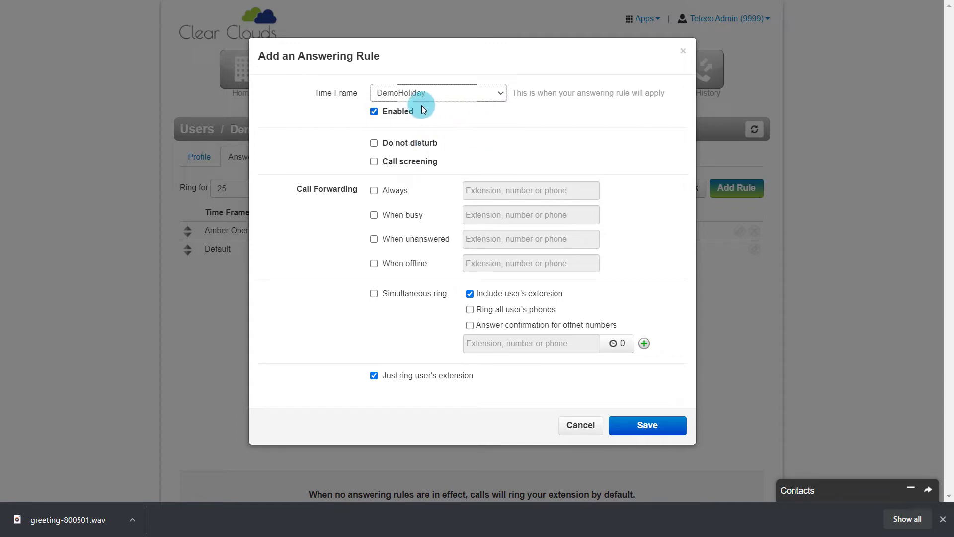
pyautogui.click(374, 192)
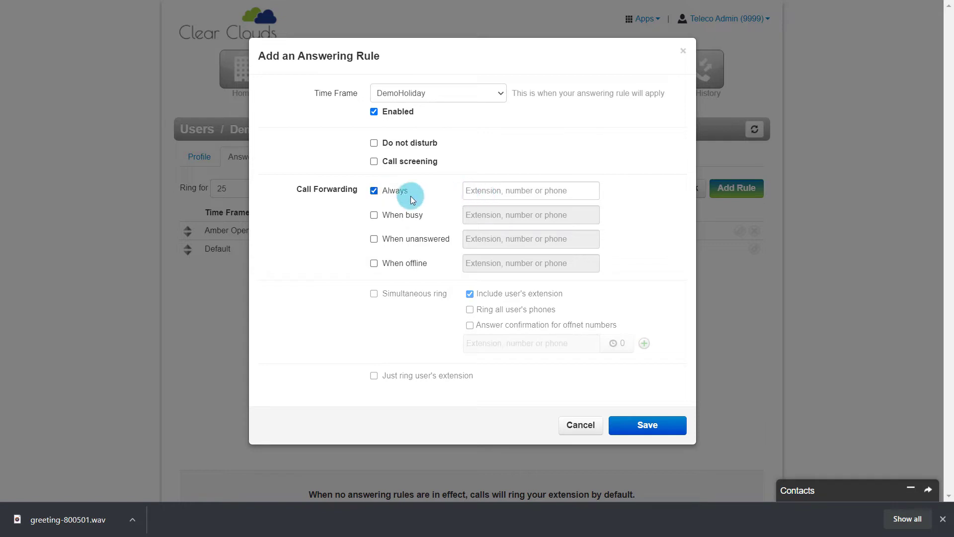
pyautogui.click(492, 191)
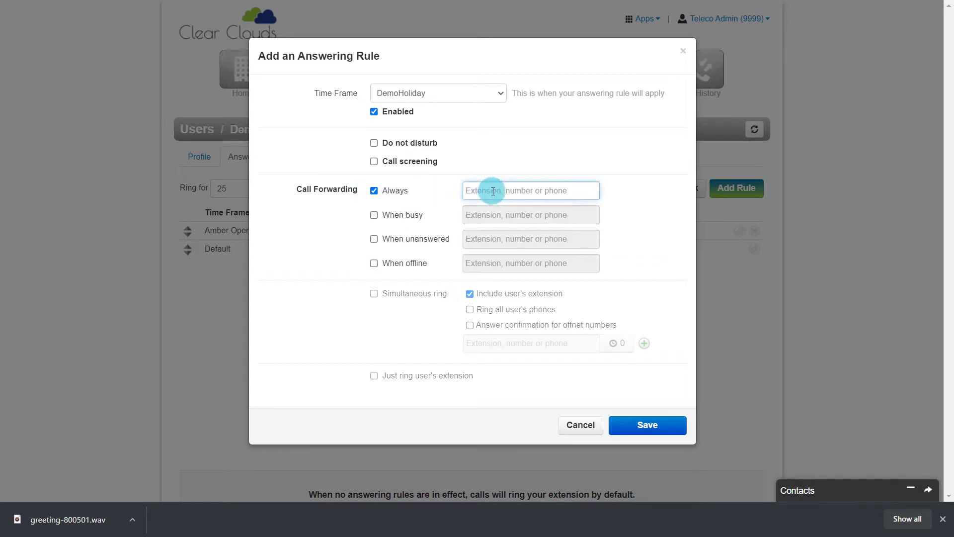
pyautogui.write('8006')
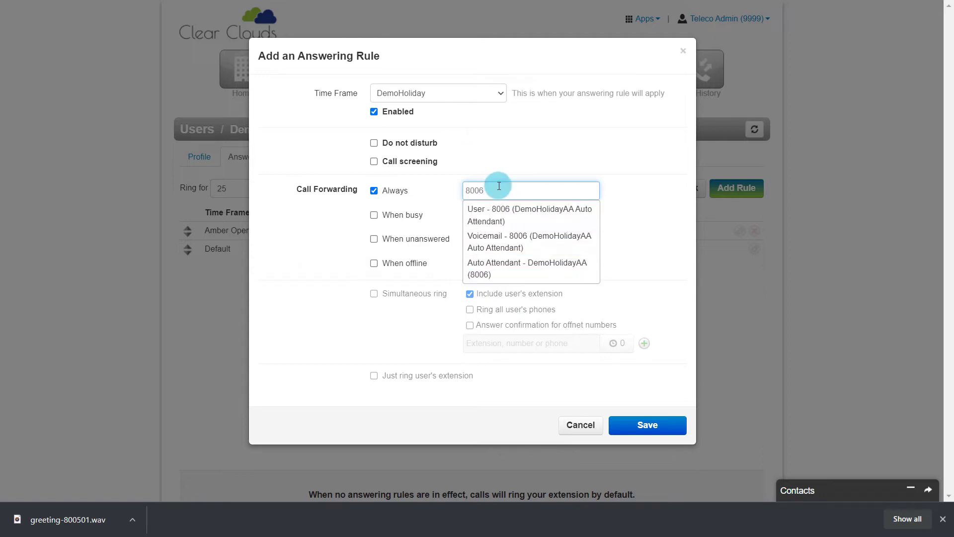
pyautogui.click(502, 267)
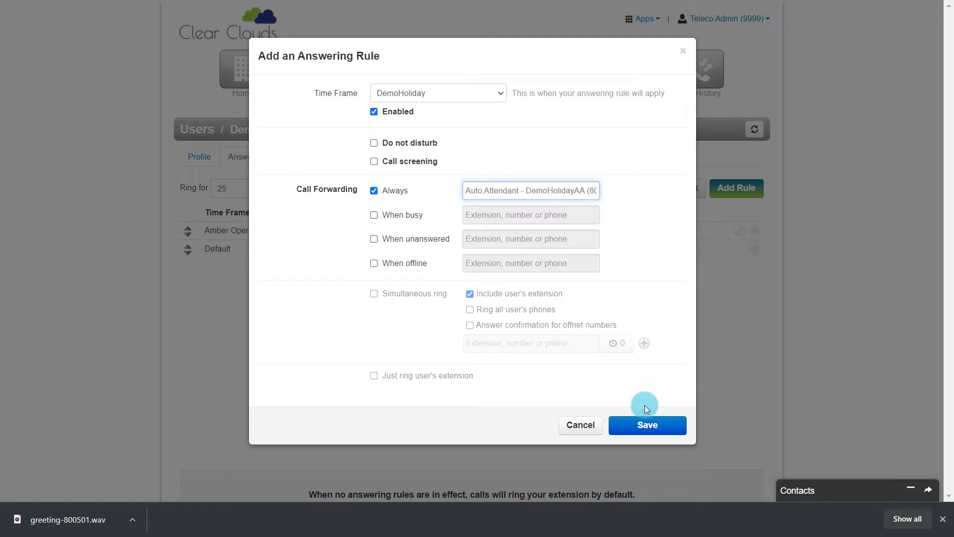
pyautogui.click(642, 424)
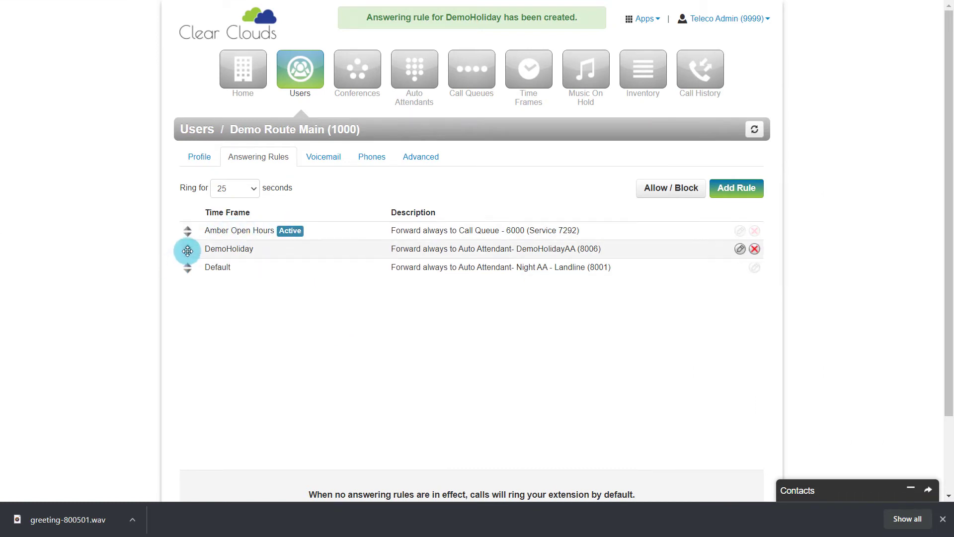
# - Move the DemoHoliday answering rule above Amber Open Hours so that it has the highest priority
pyautogui.moveTo(188, 250); pyautogui.dragTo(187, 229)
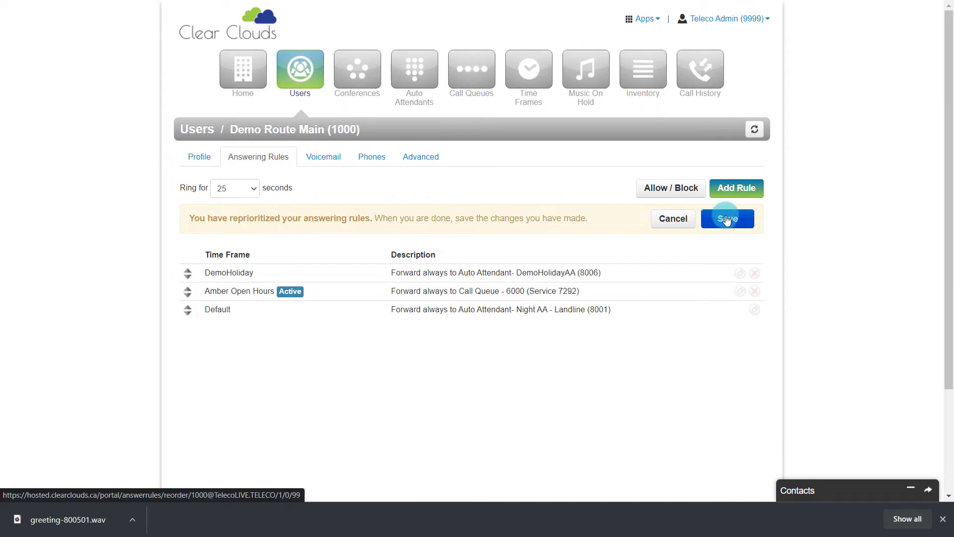